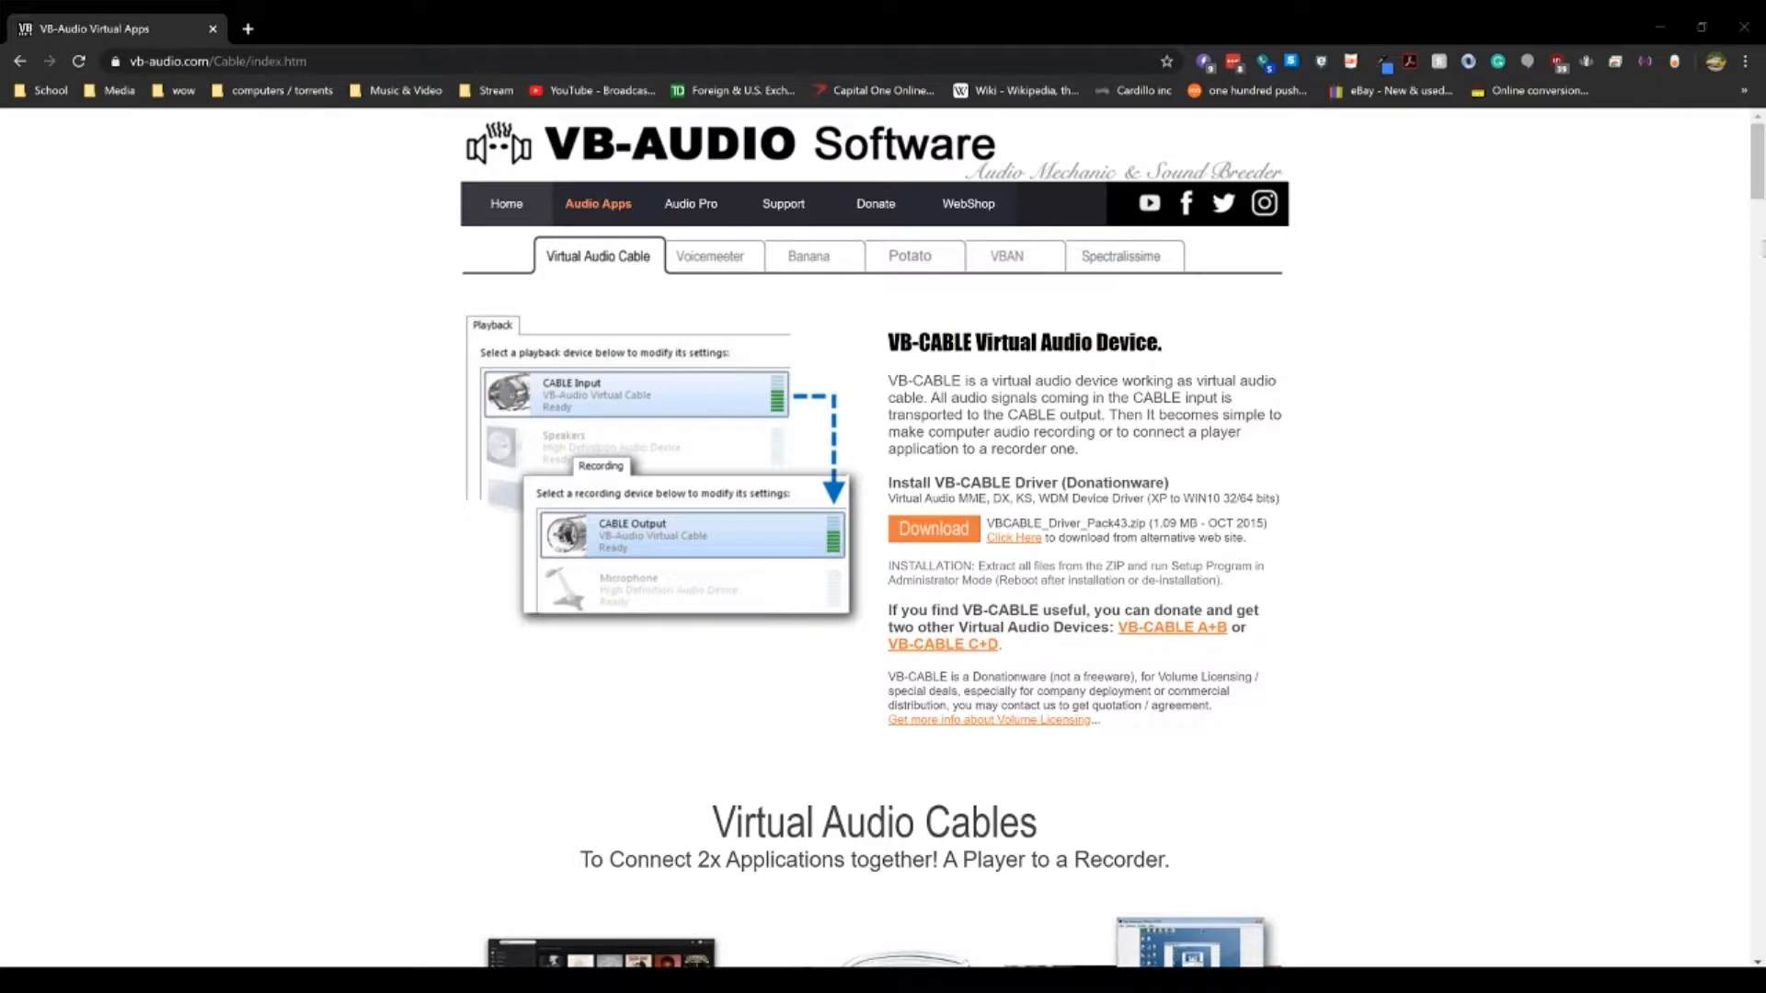
Step: Open the web shop page for the VB-Cable A+B package in US dollars and choose the 05 EUR / USD licence price
left_click(1216, 629)
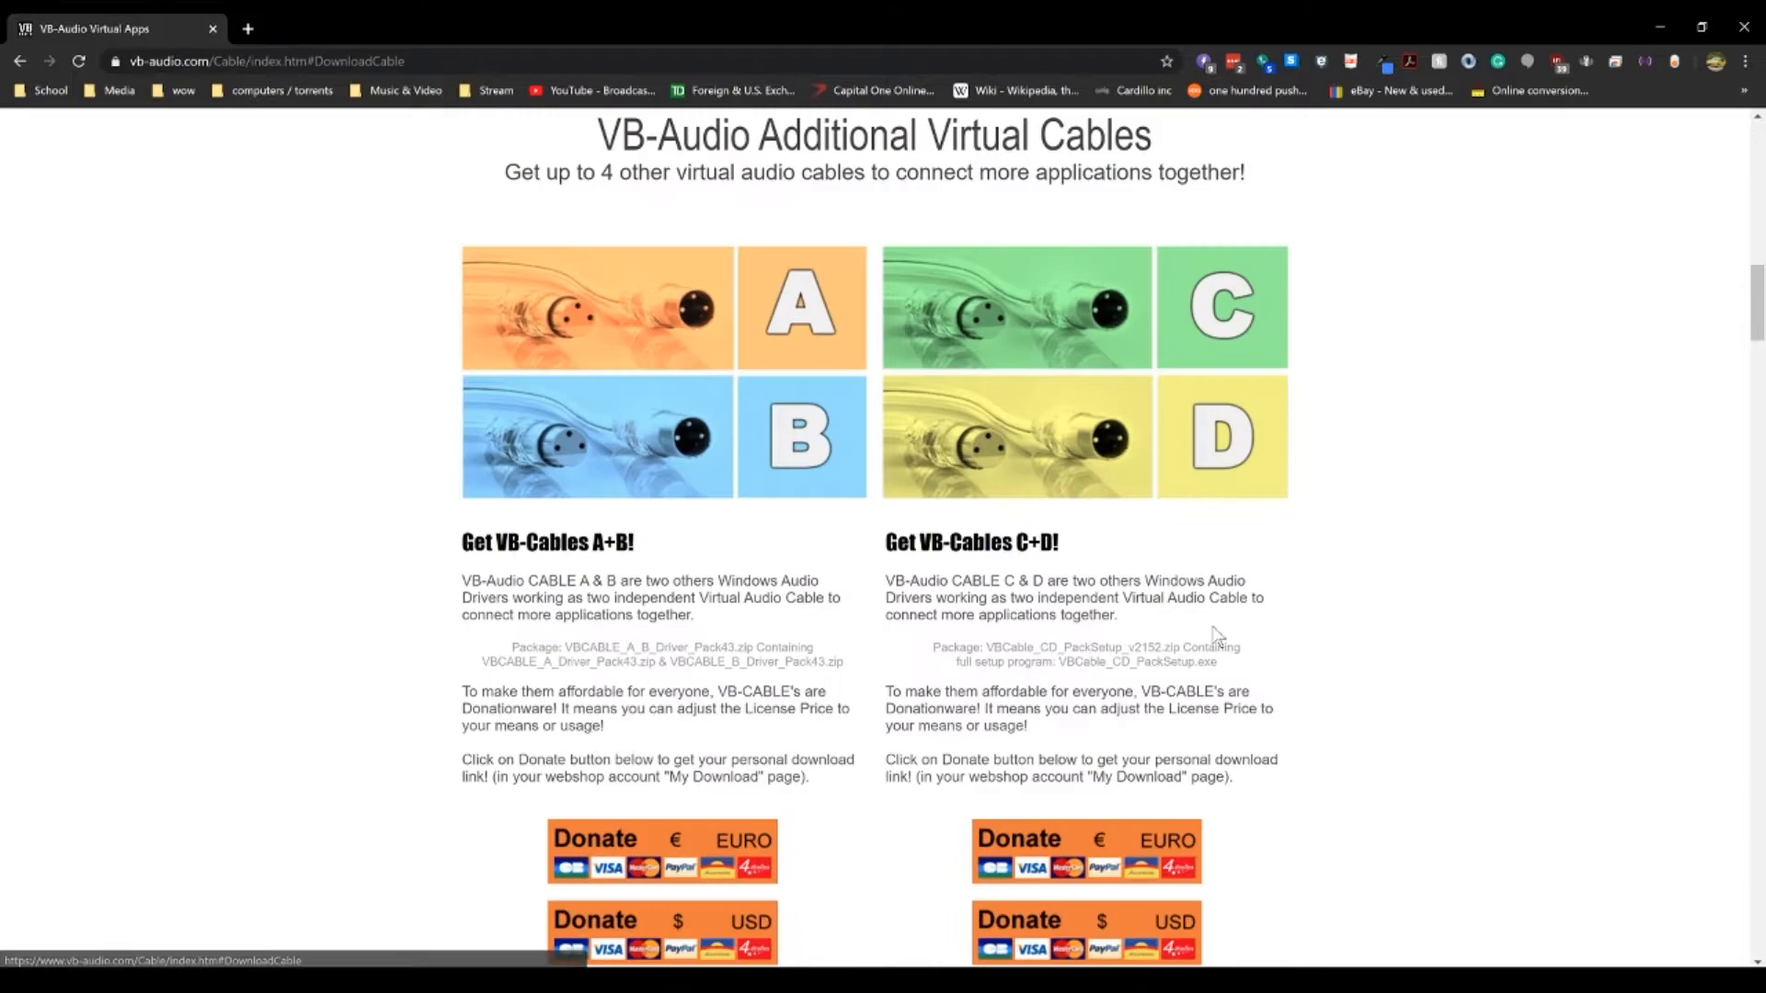
scroll(935, 709, "down", 3)
left_click(691, 641)
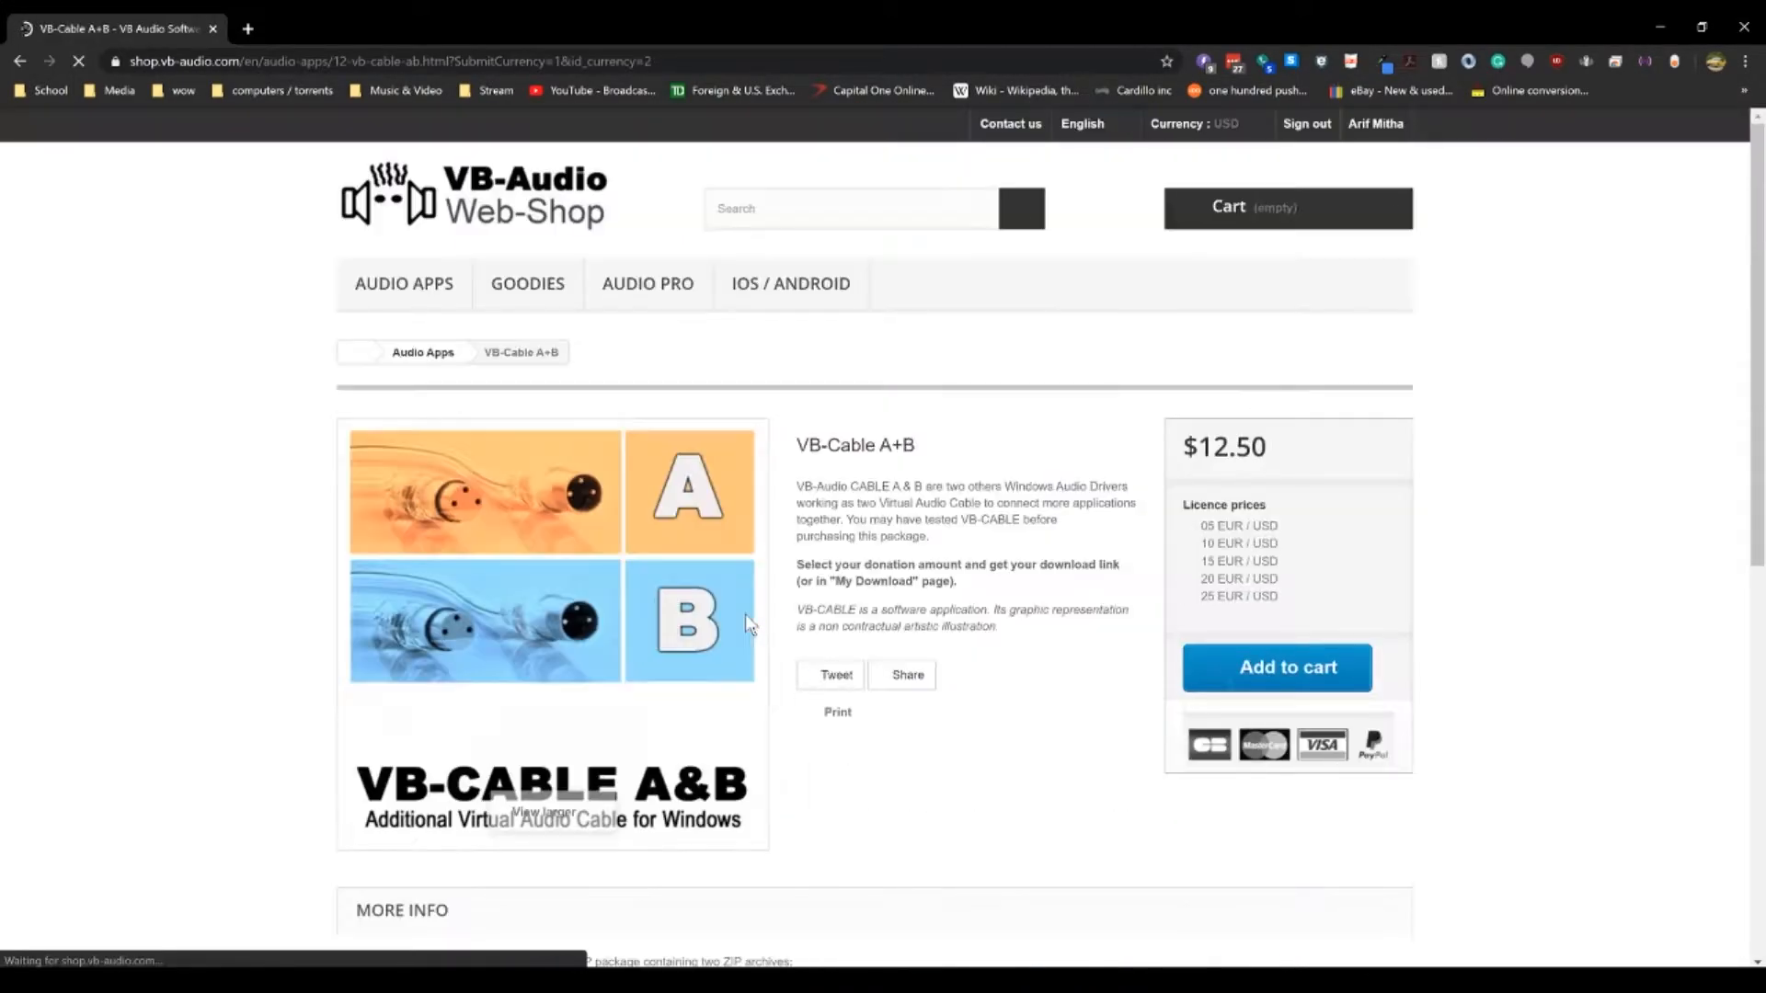
left_click(1191, 526)
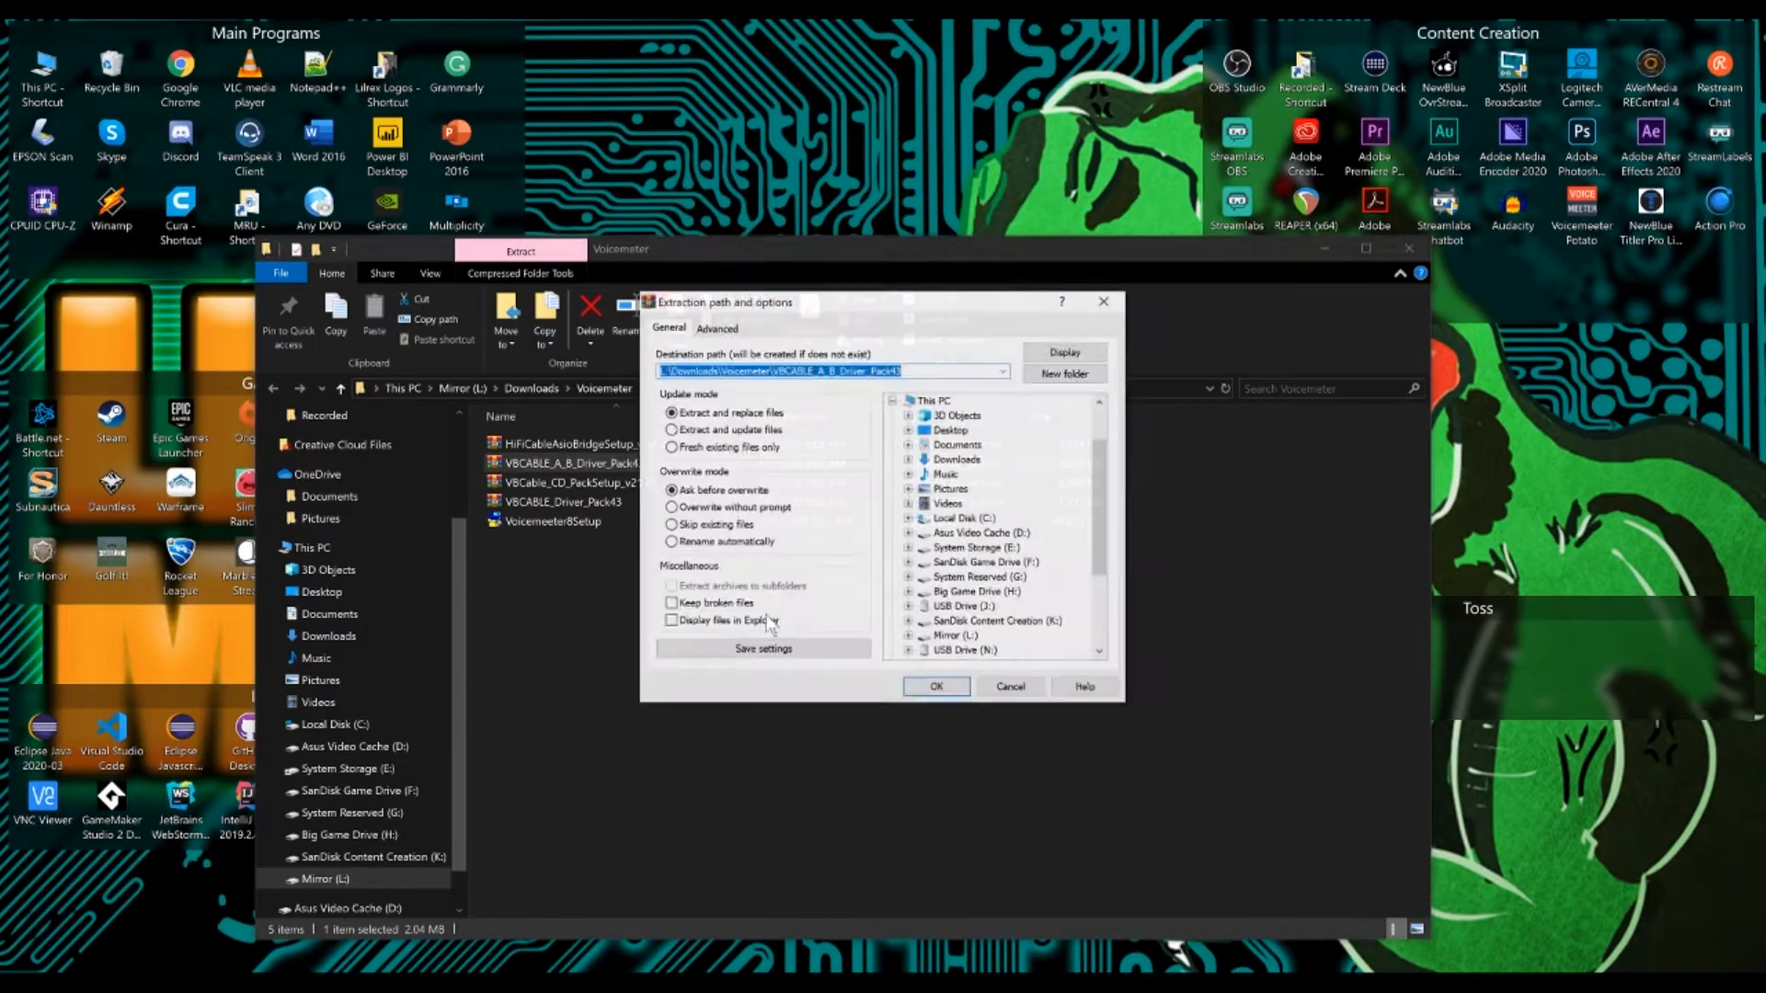
Step: Extract the VBCABLE_A_B_Driver_Pack43 archive into its own folder and open the VBCABLE_A_Driver_Pack43 folder inside it
left_click(931, 676)
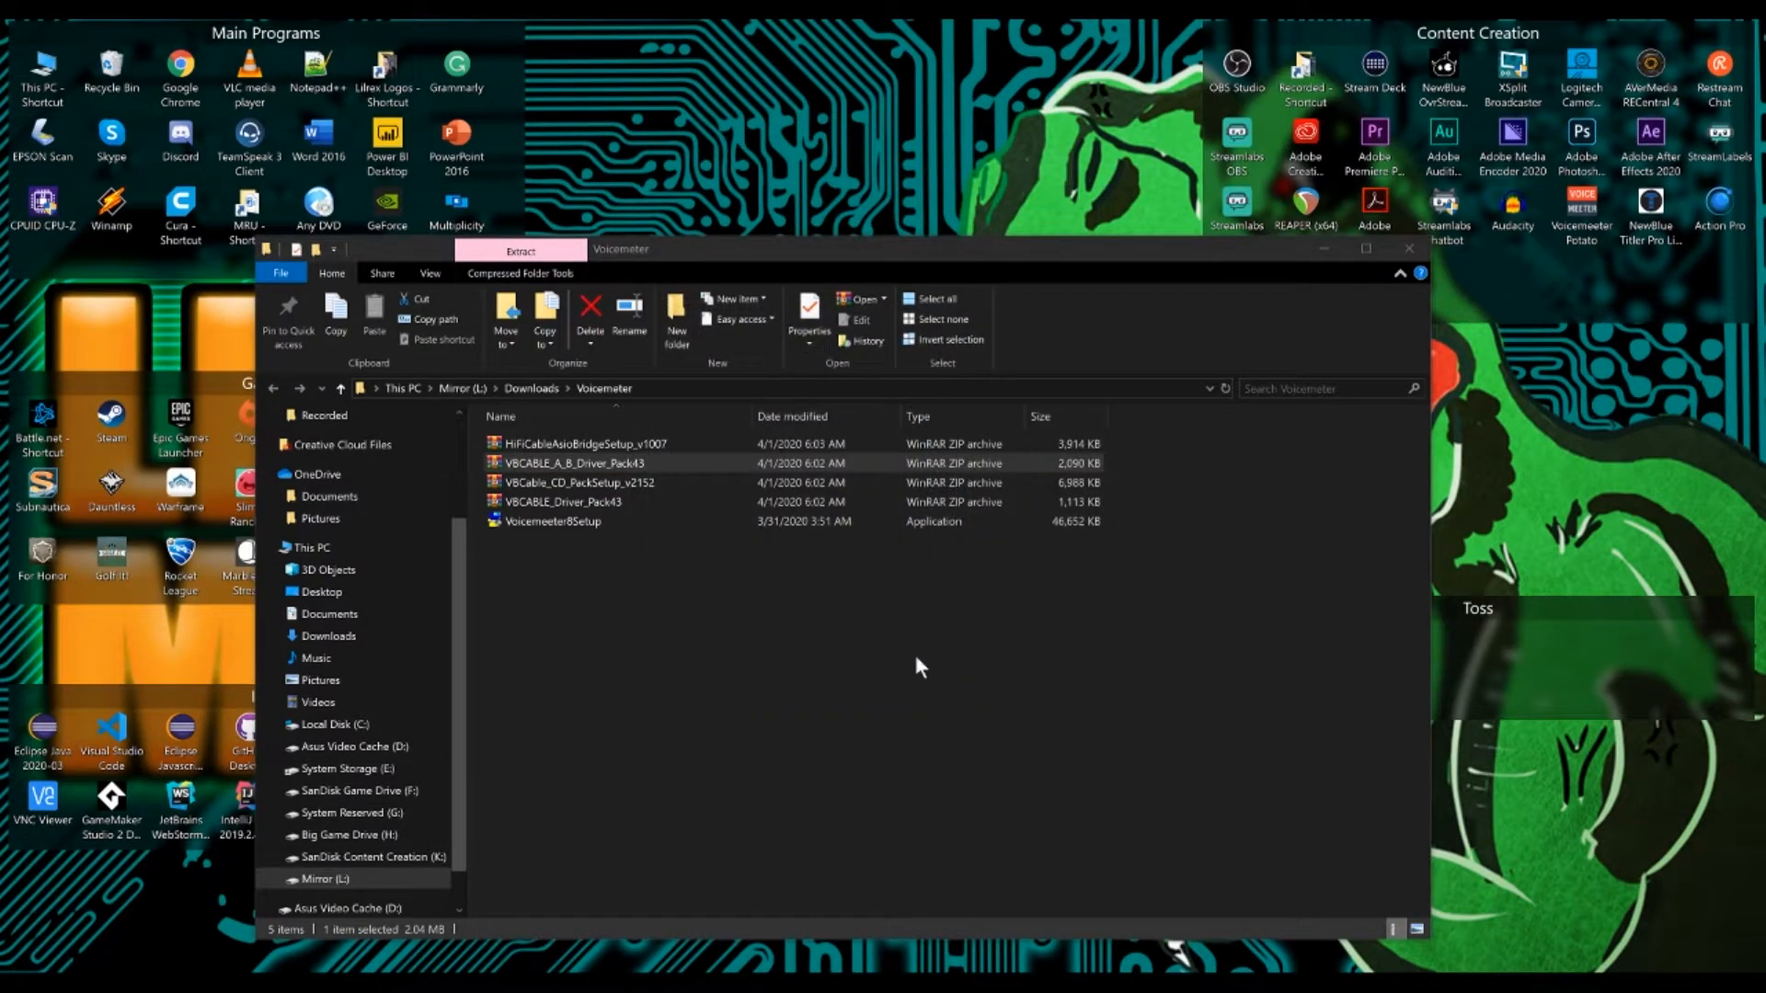
double_click(547, 444)
Step: Try to install the VB-Audio Cable A driver with VBCABLE_Setup_x64 without administrator rights
left_click(637, 775)
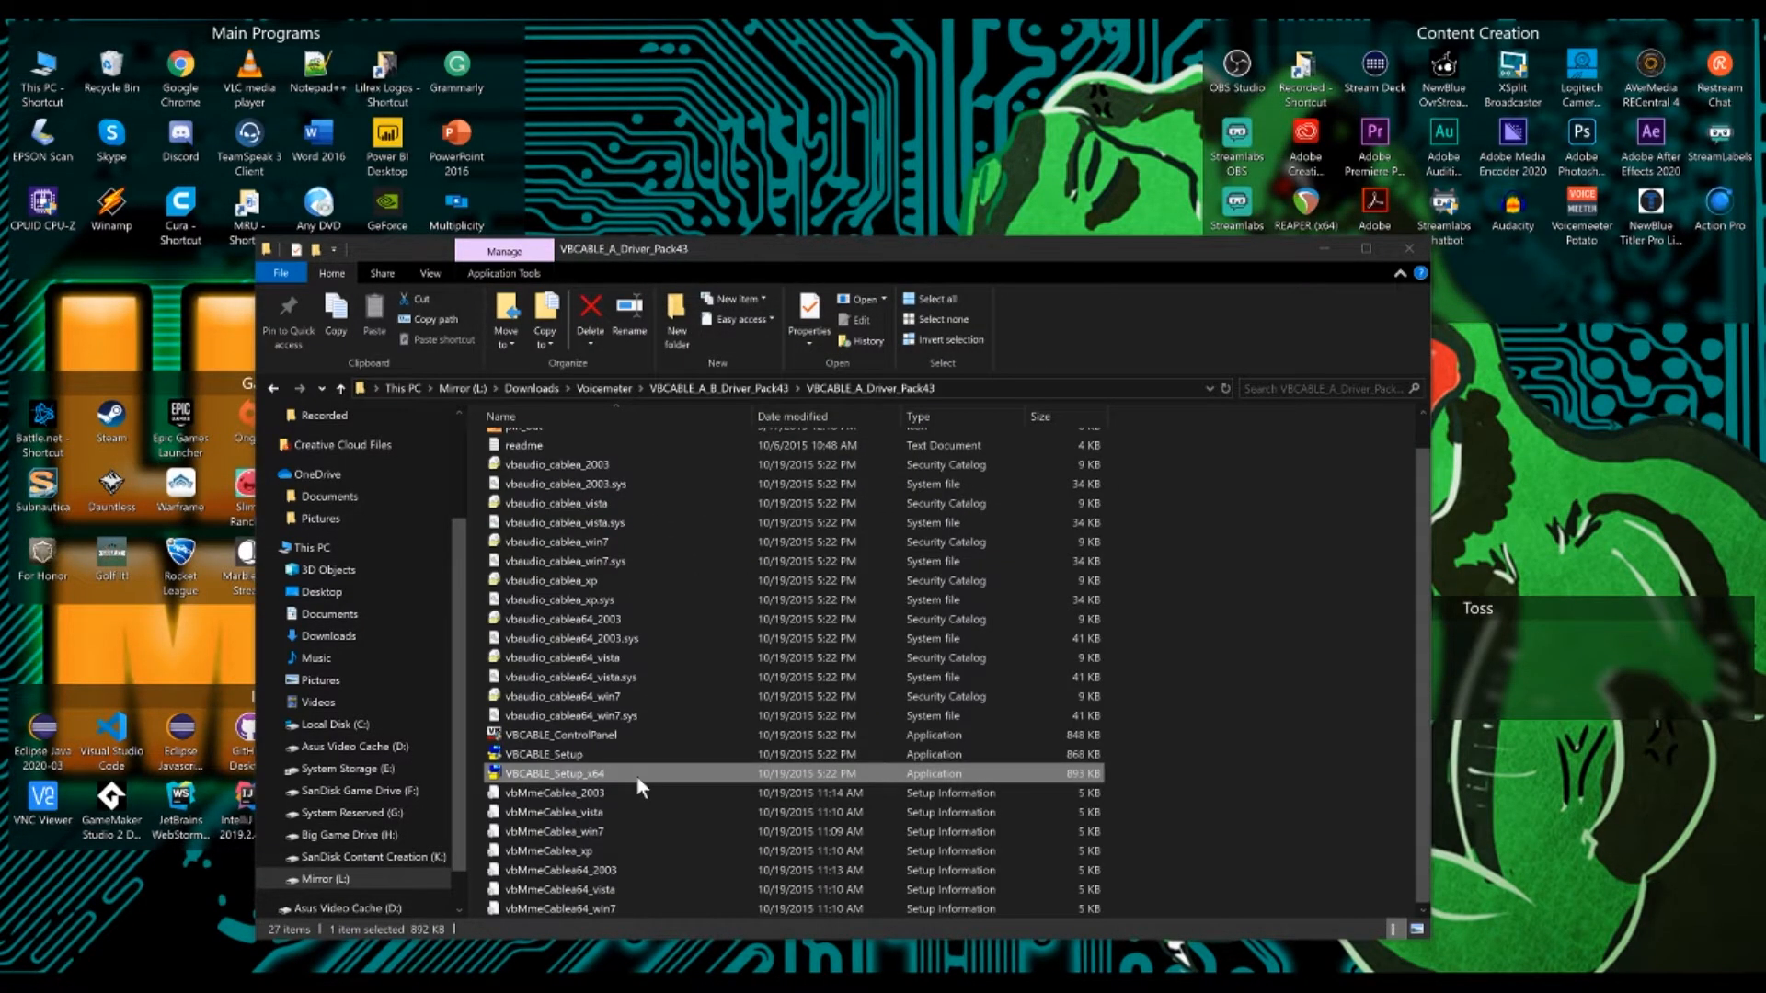
double_click(636, 775)
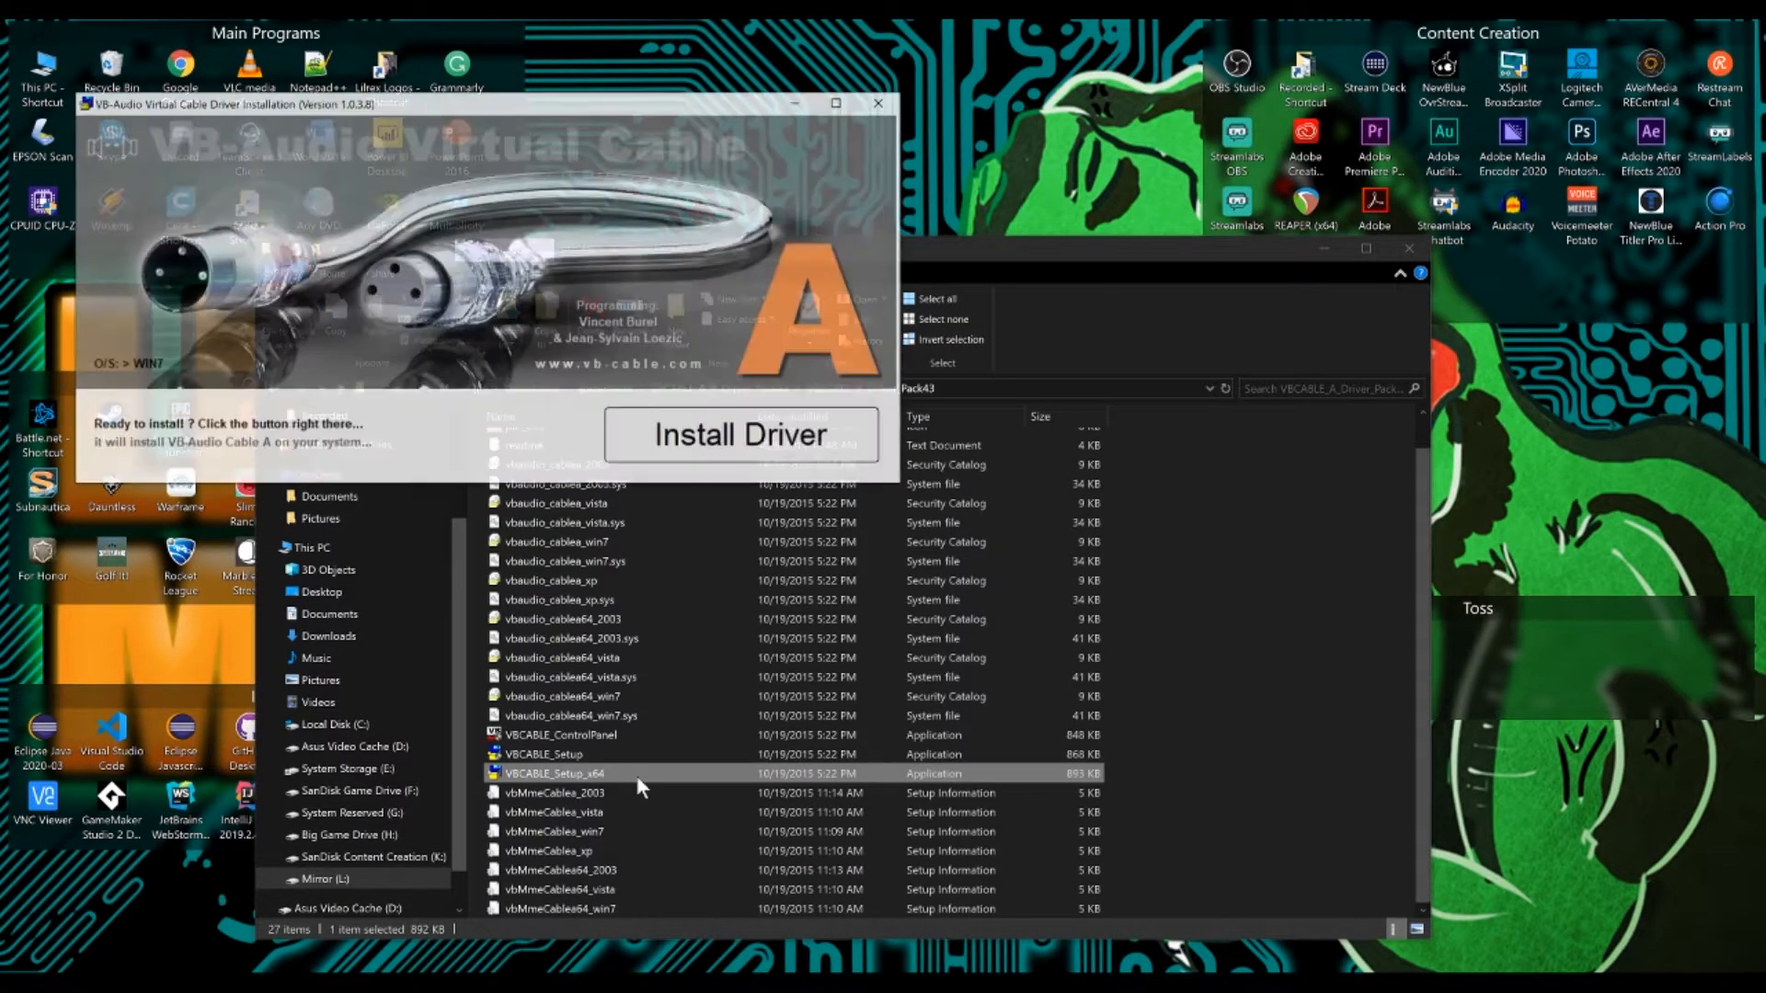
left_click(726, 442)
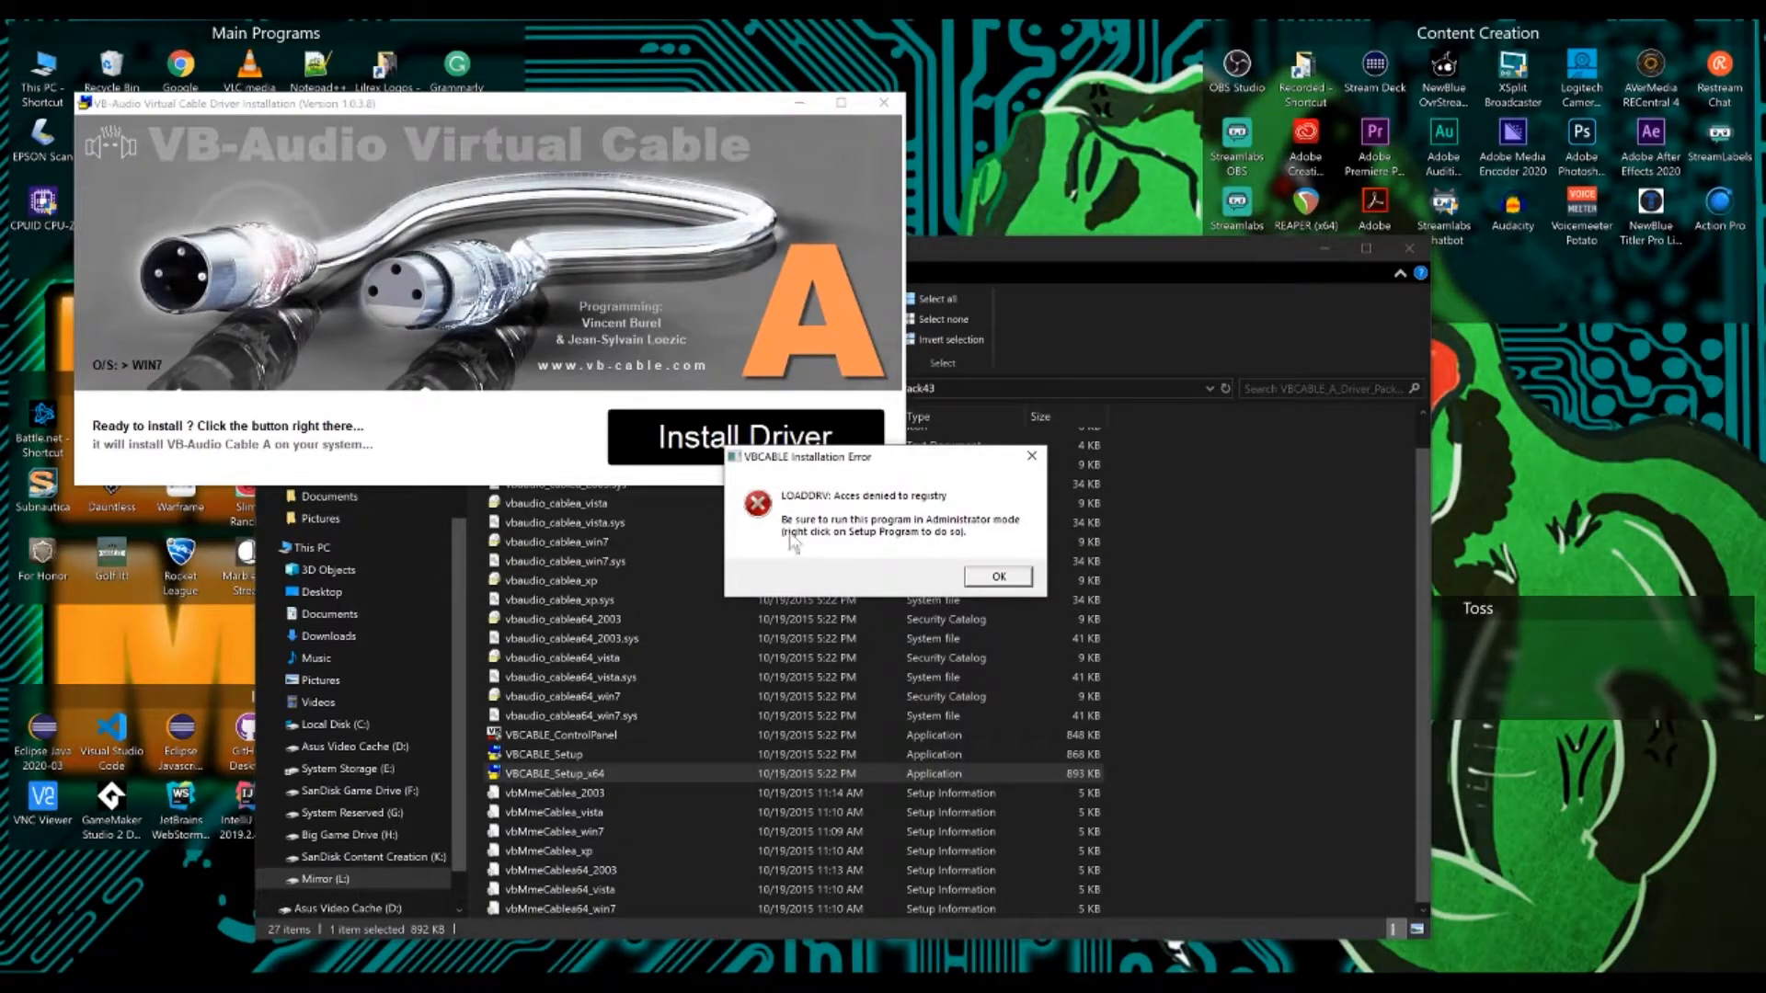
left_click(1001, 576)
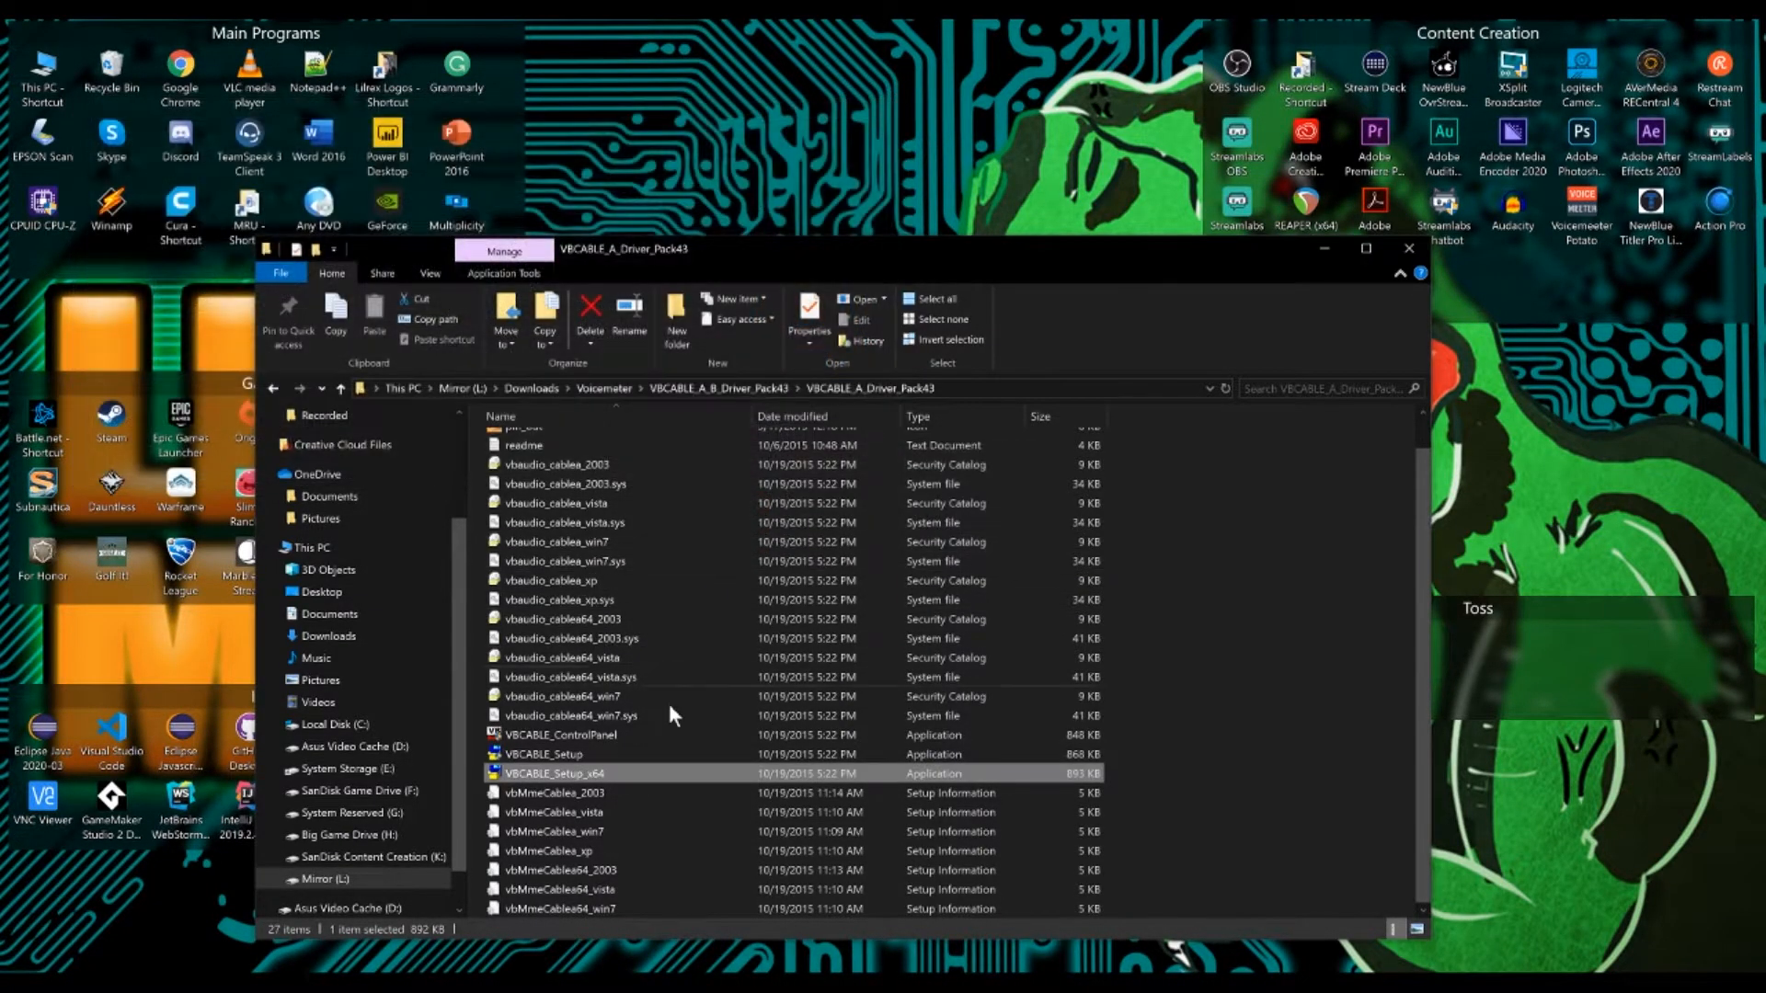
Step: Run VBCABLE_Setup_x64 as administrator and install the VB-Audio Cable A driver
right_click(582, 771)
left_click(676, 204)
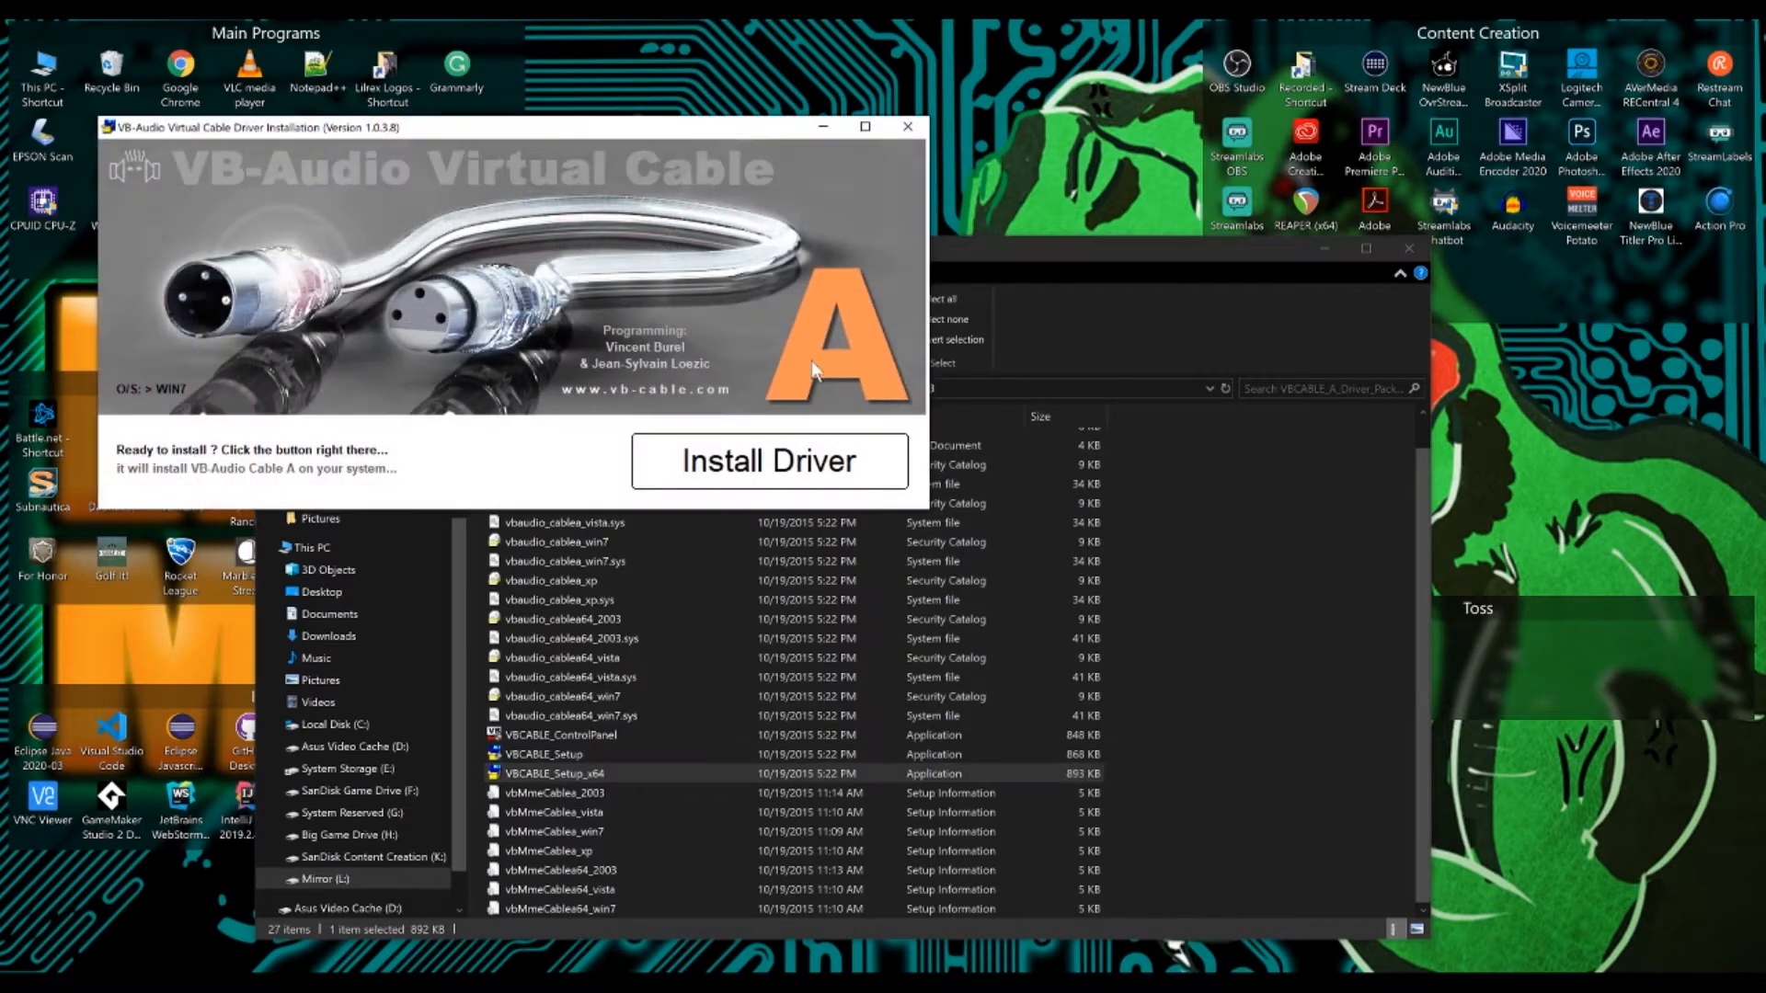
left_click(772, 464)
left_click(957, 510)
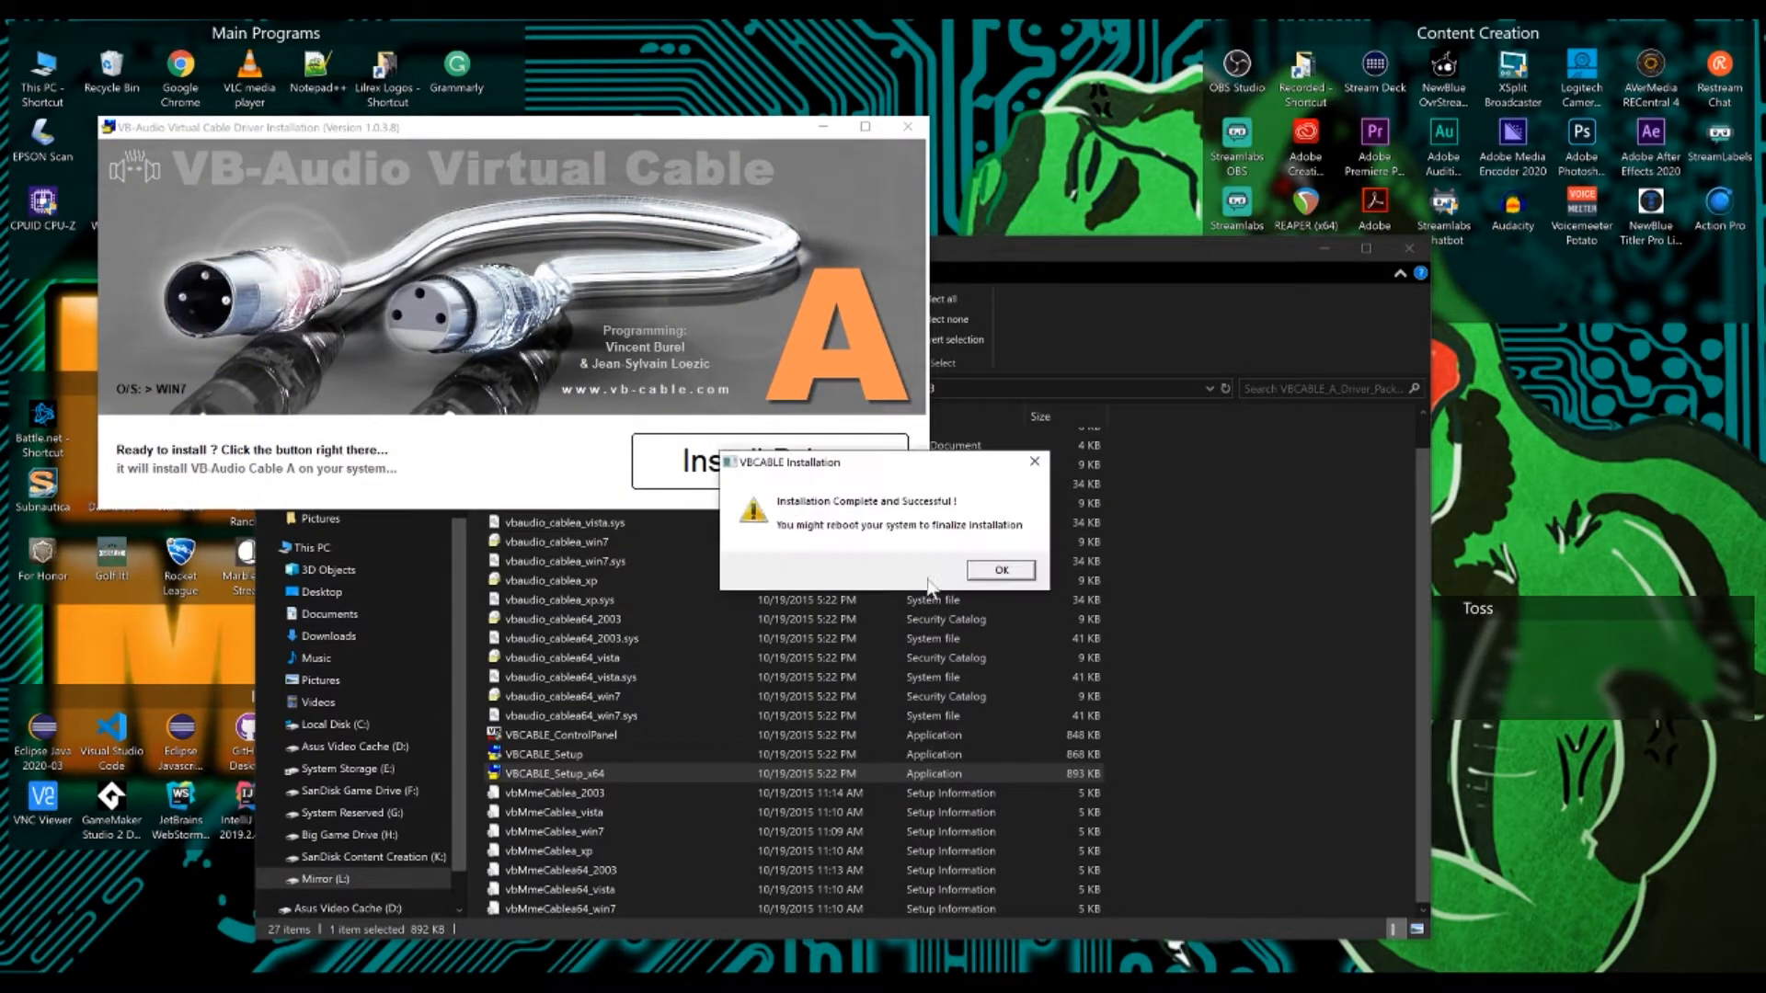
left_click(1023, 567)
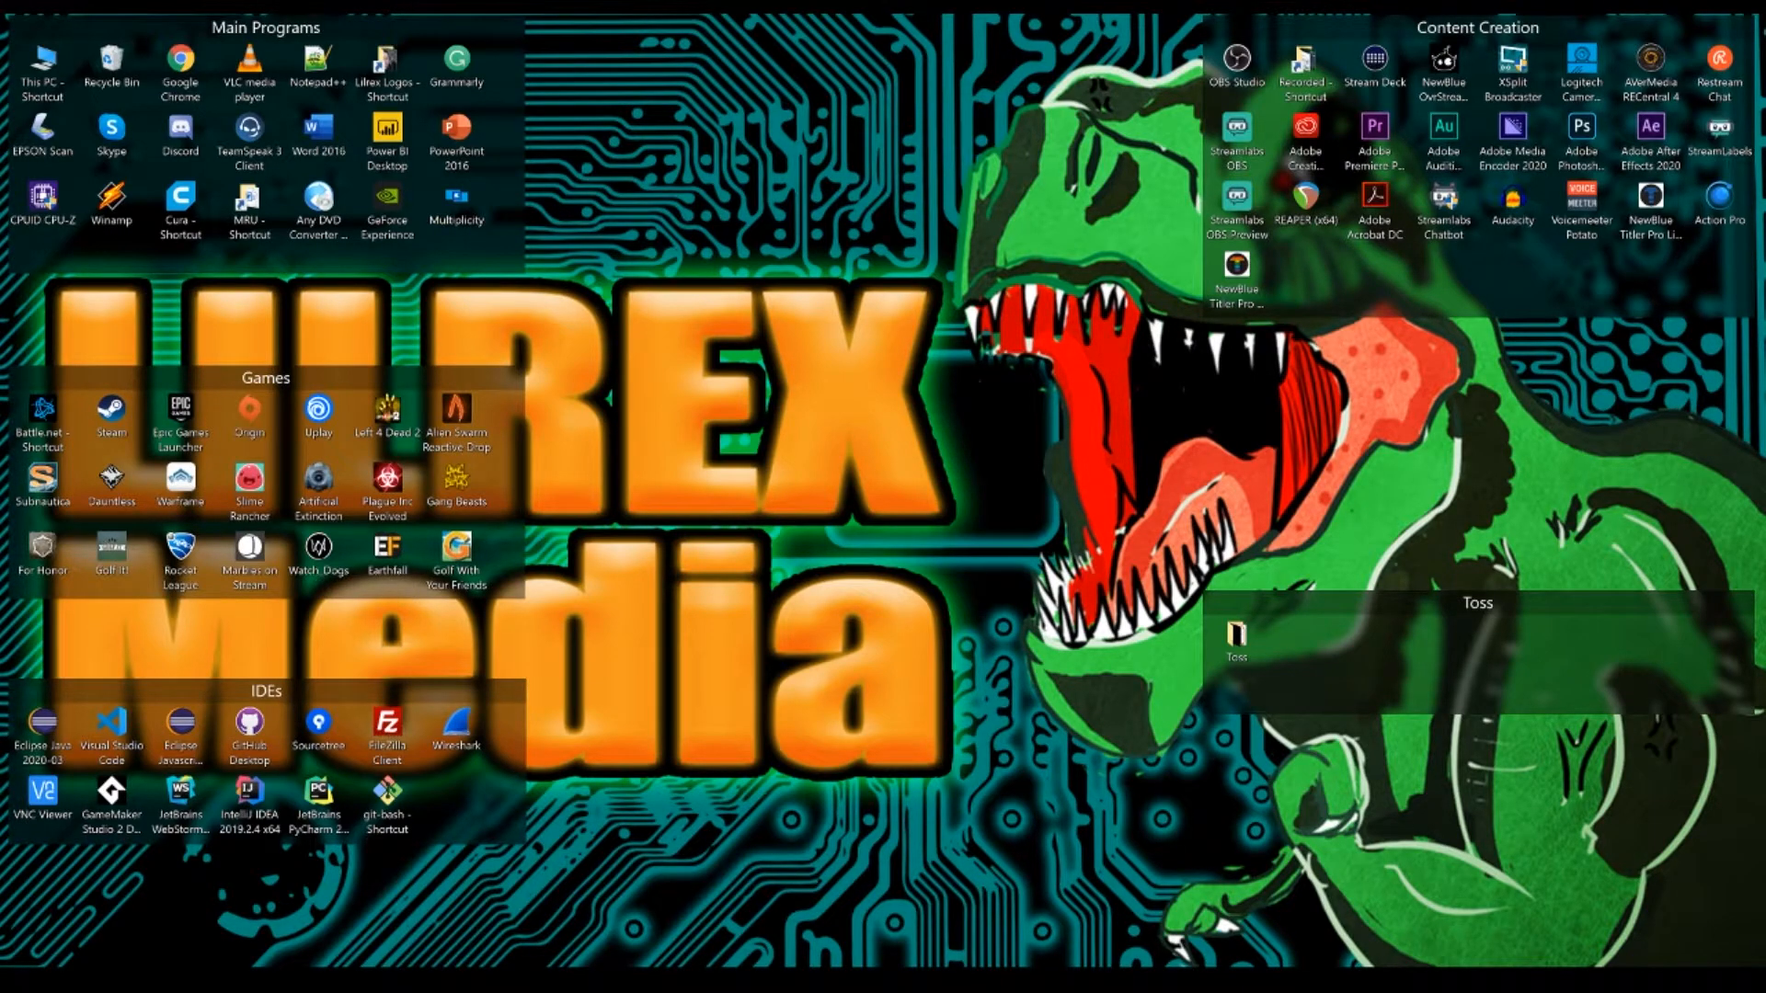
Step: Open the Sound Control Panel from the system sound settings and review the virtual cables among the playback and recording devices
right_click(1618, 981)
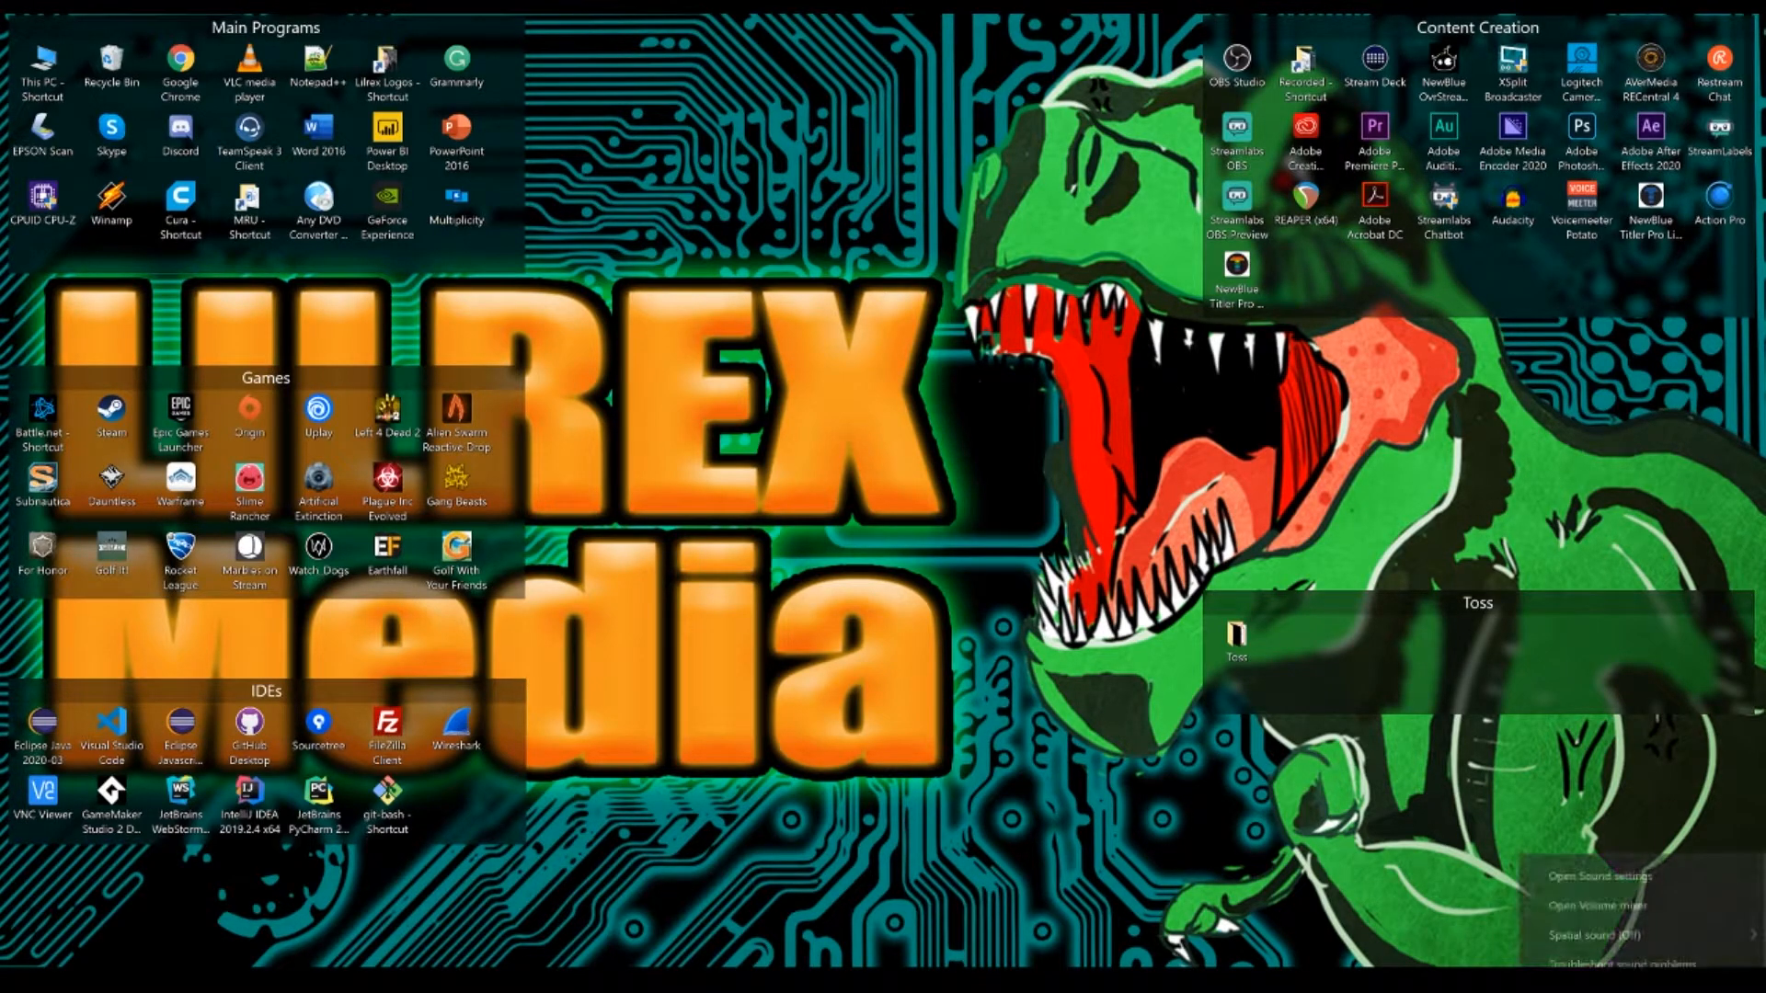
left_click(1611, 876)
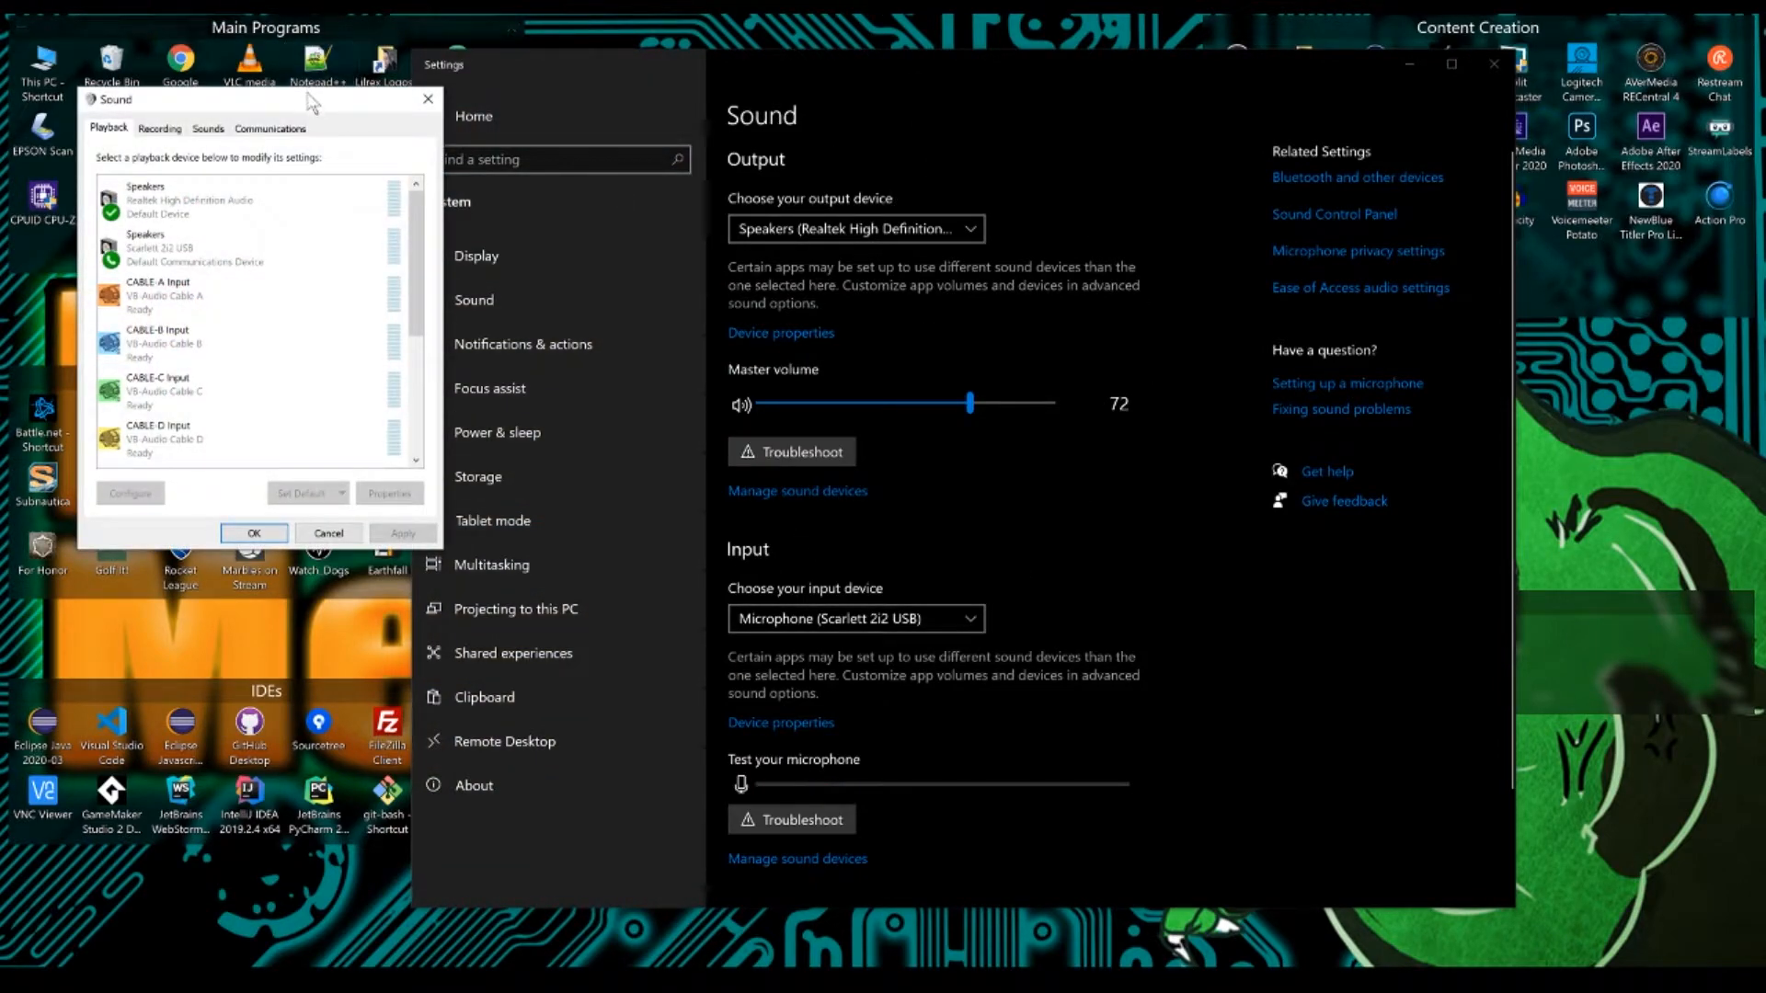
left_click_drag(310, 102, 736, 127)
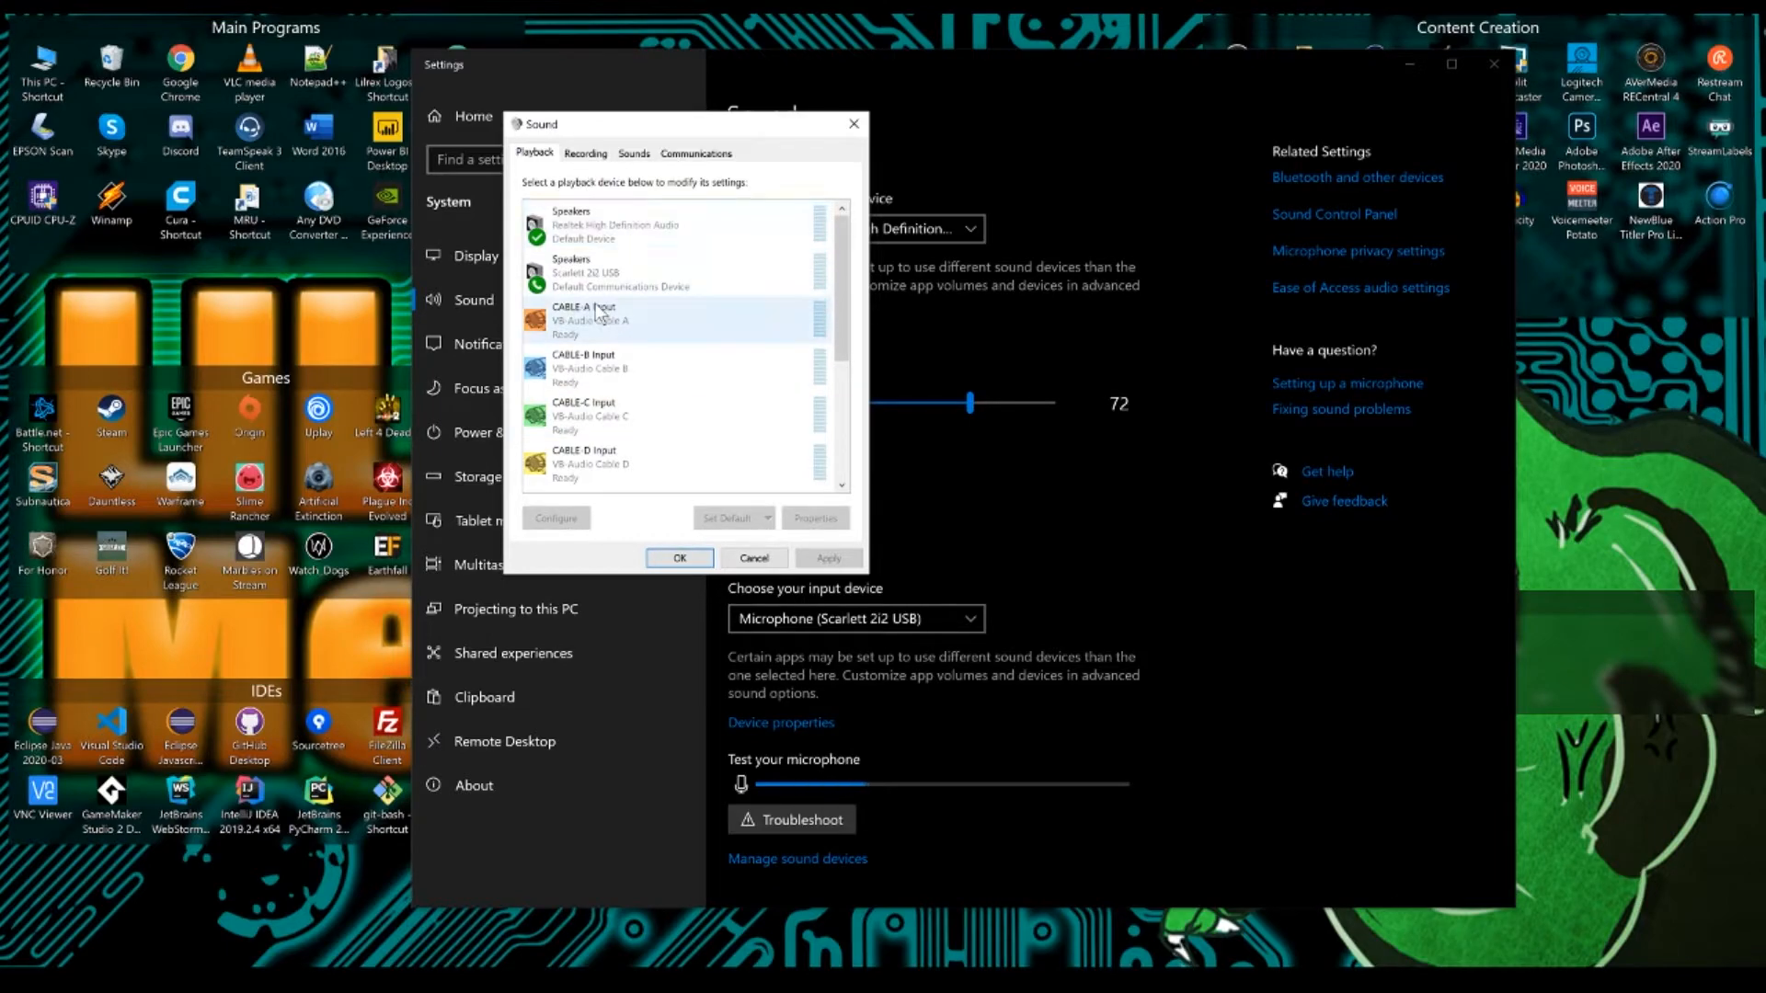
scroll(607, 304, "down", 1)
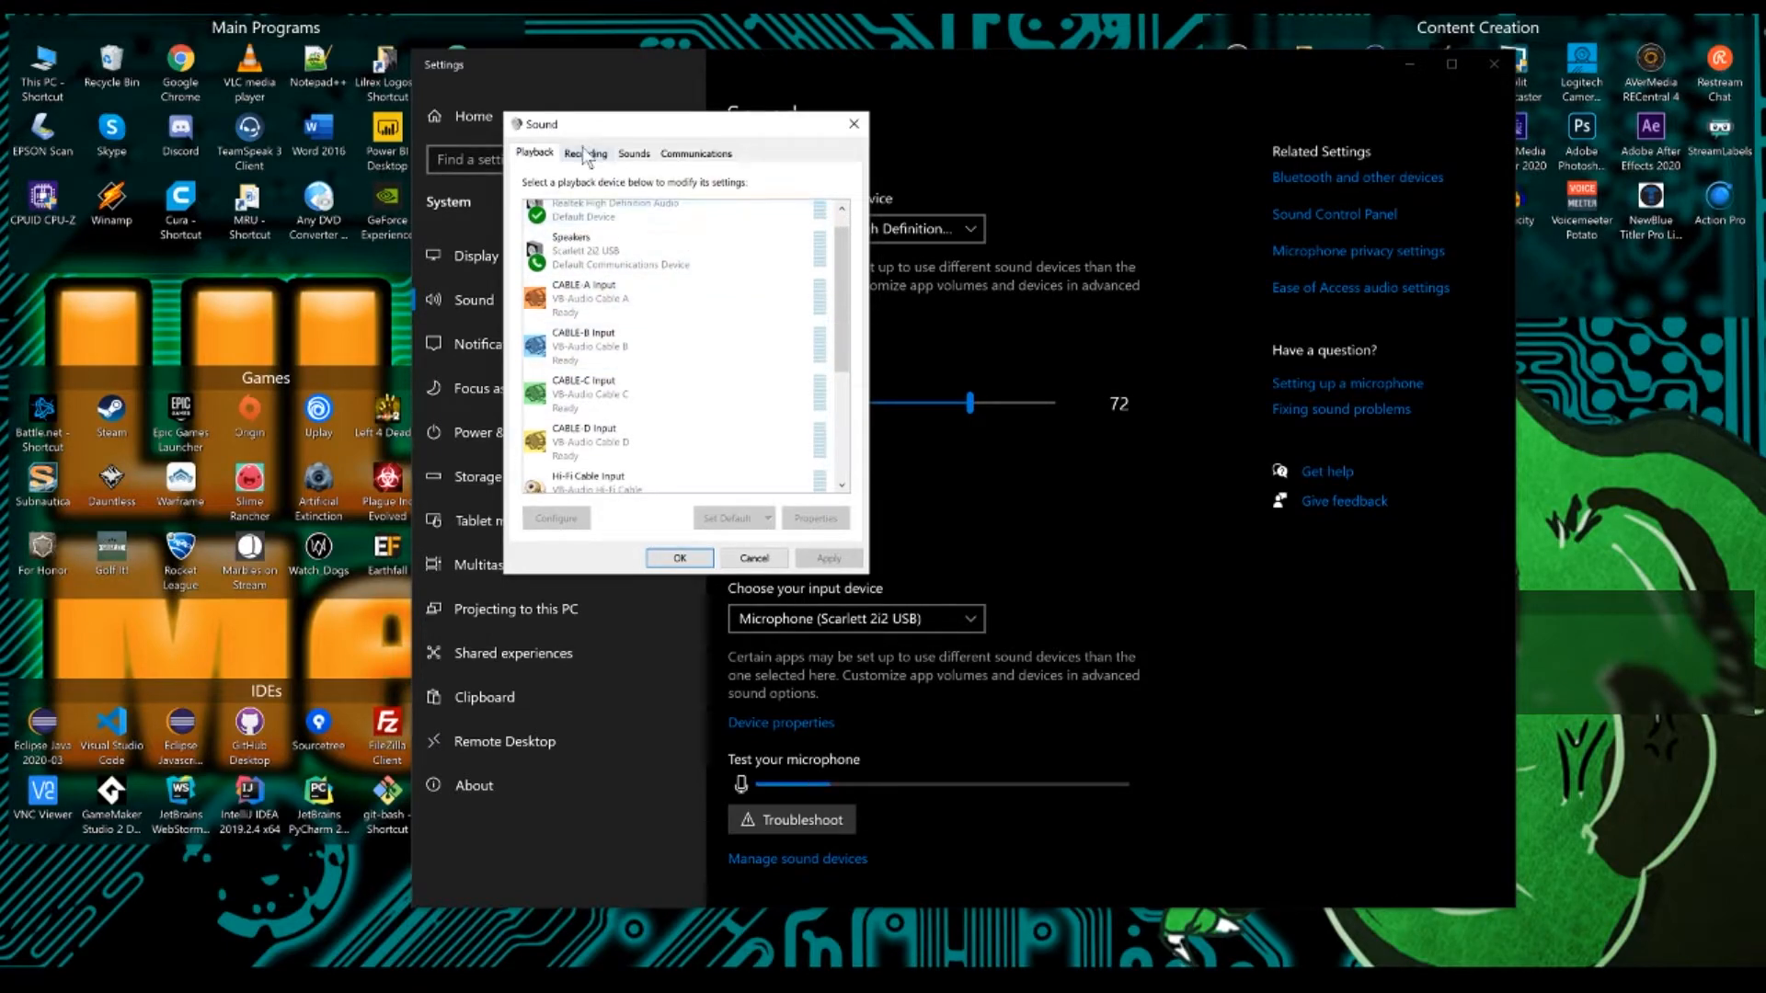
left_click(583, 154)
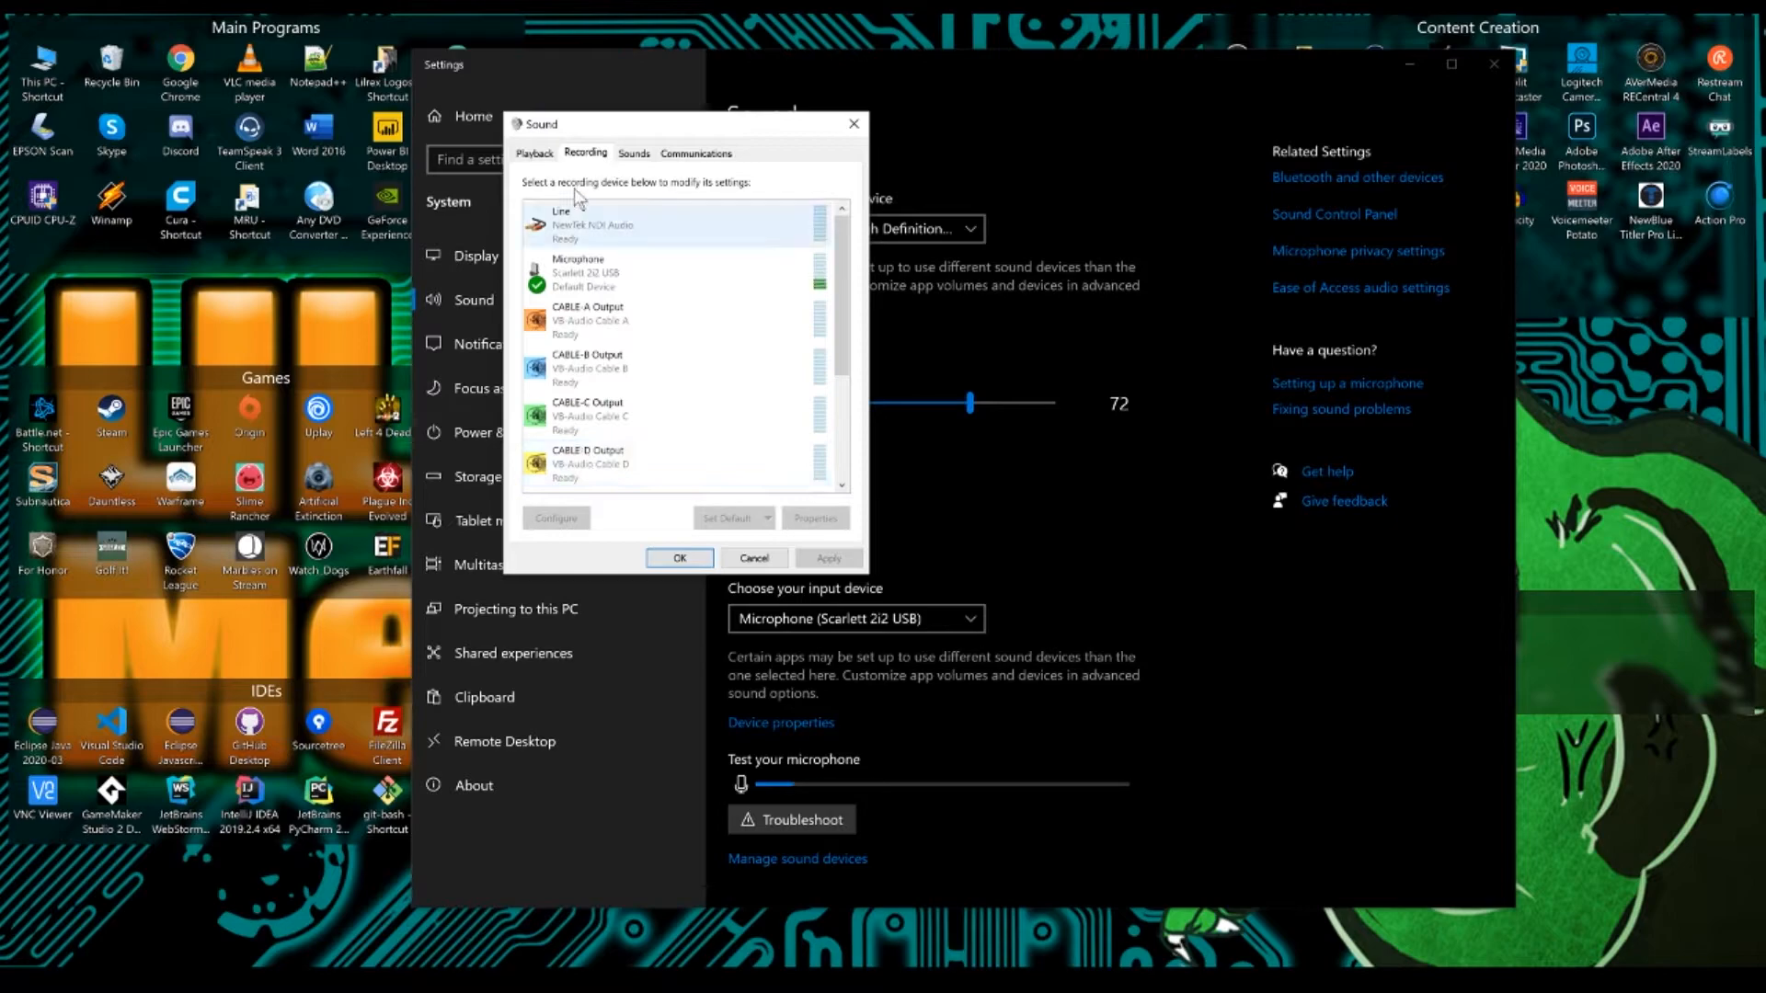
left_click(549, 158)
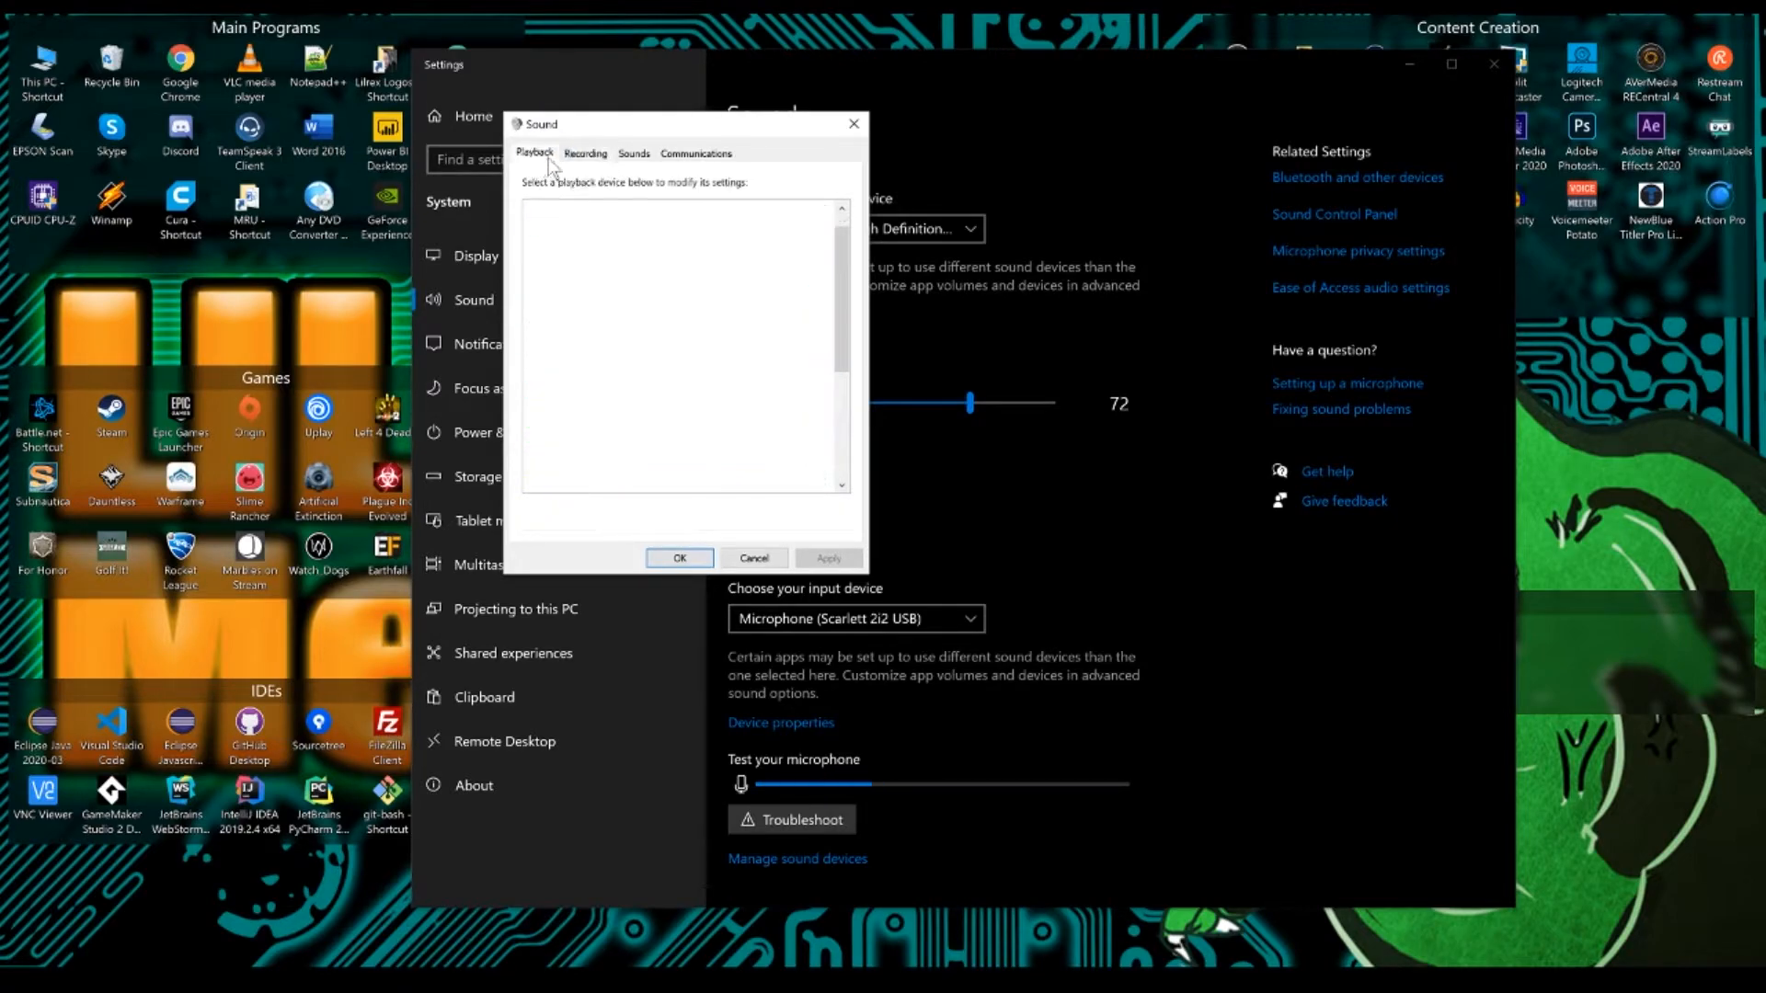
Step: Make the CABLE-A Output recording device listen through Speakers (Scarlett 2i2 USB) and save the sound settings
left_click(585, 157)
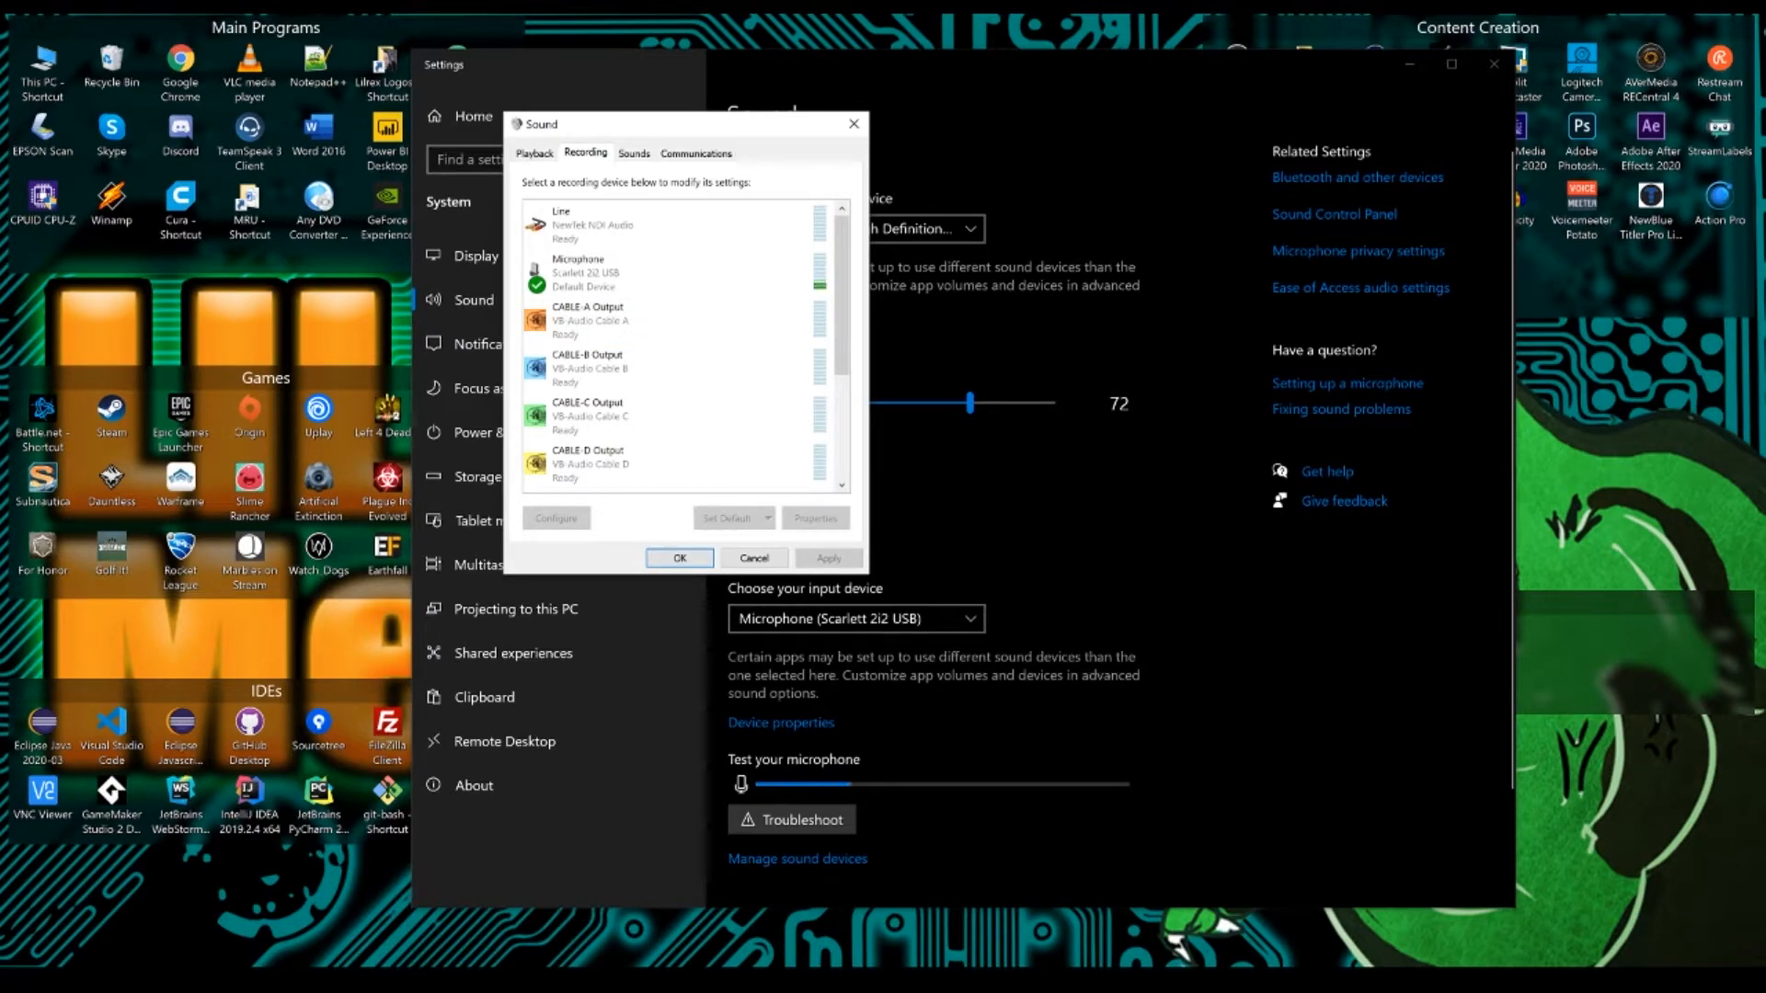
left_click(613, 331)
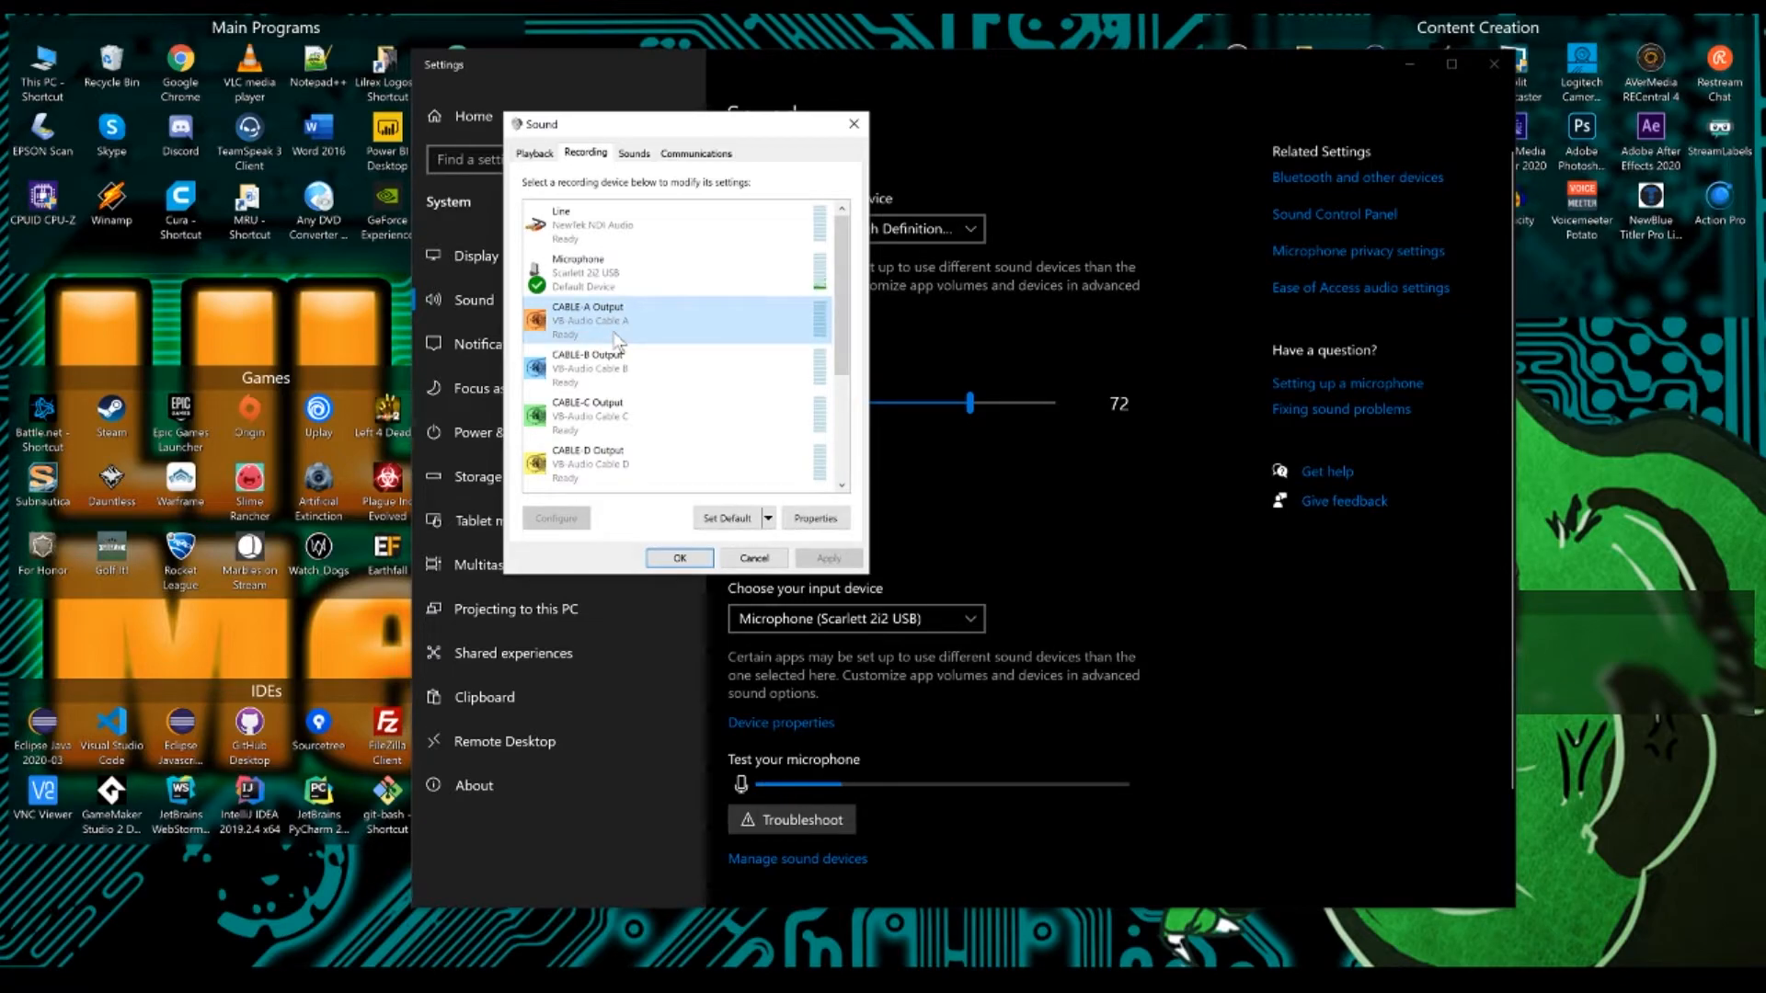
right_click(604, 322)
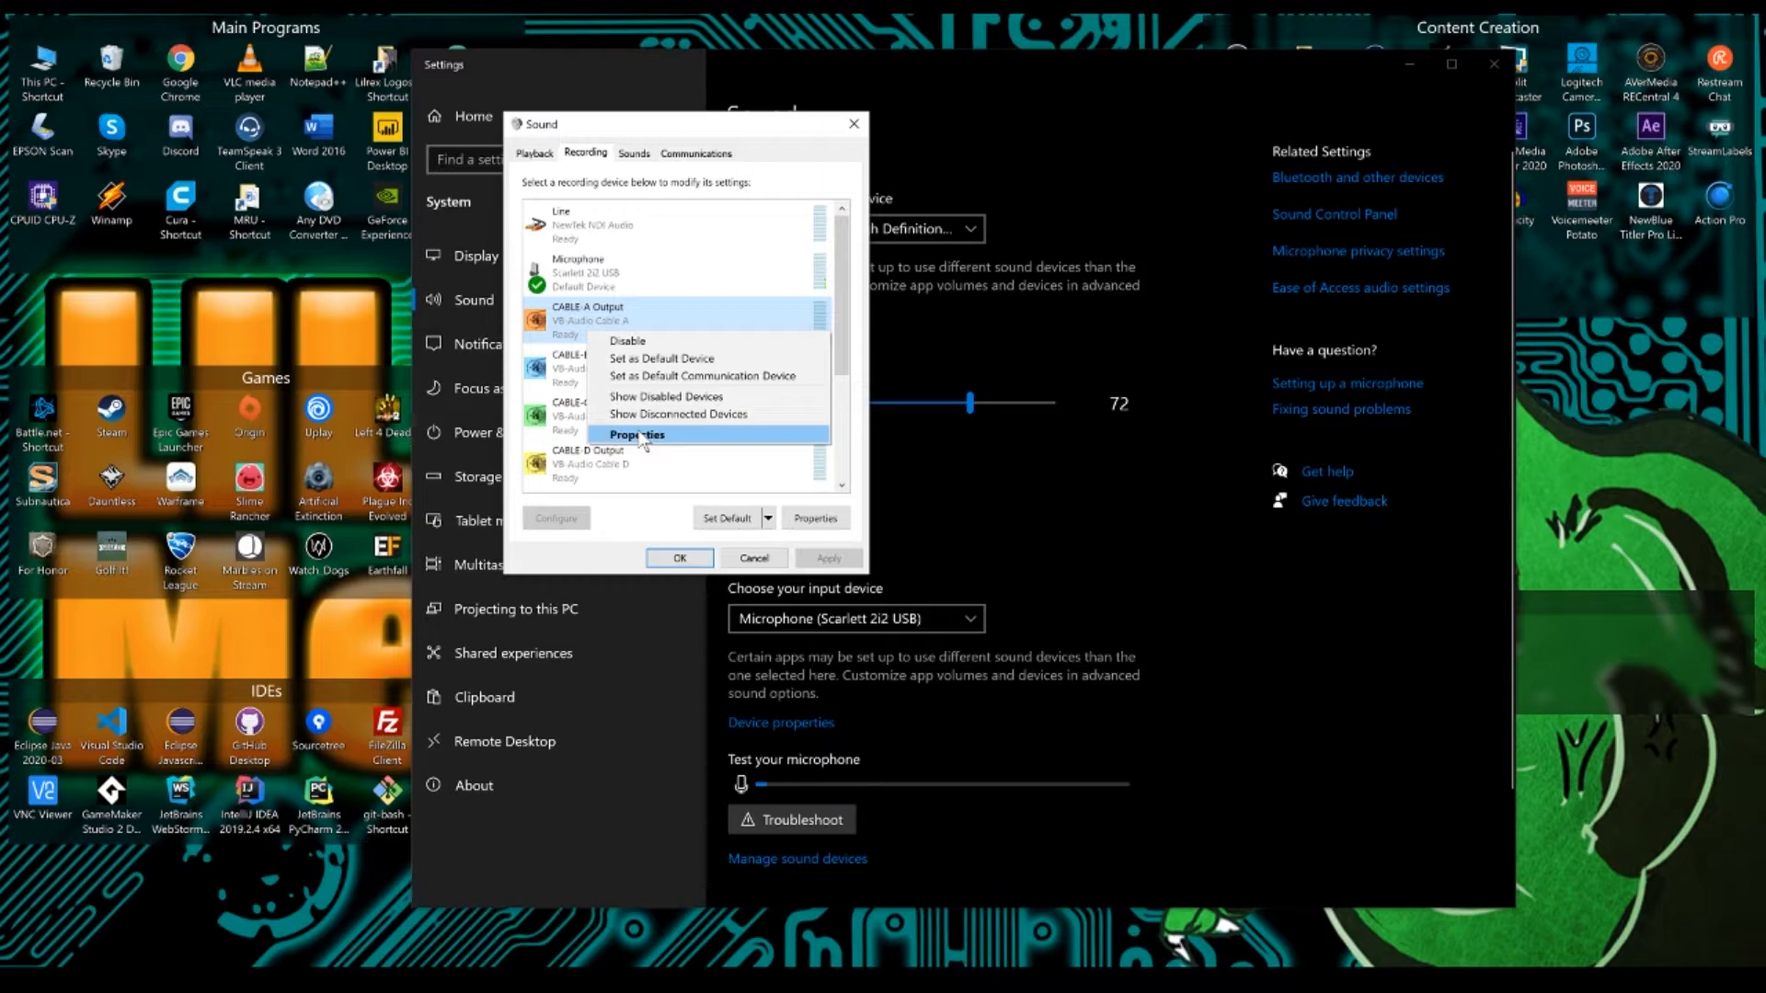
left_click(639, 435)
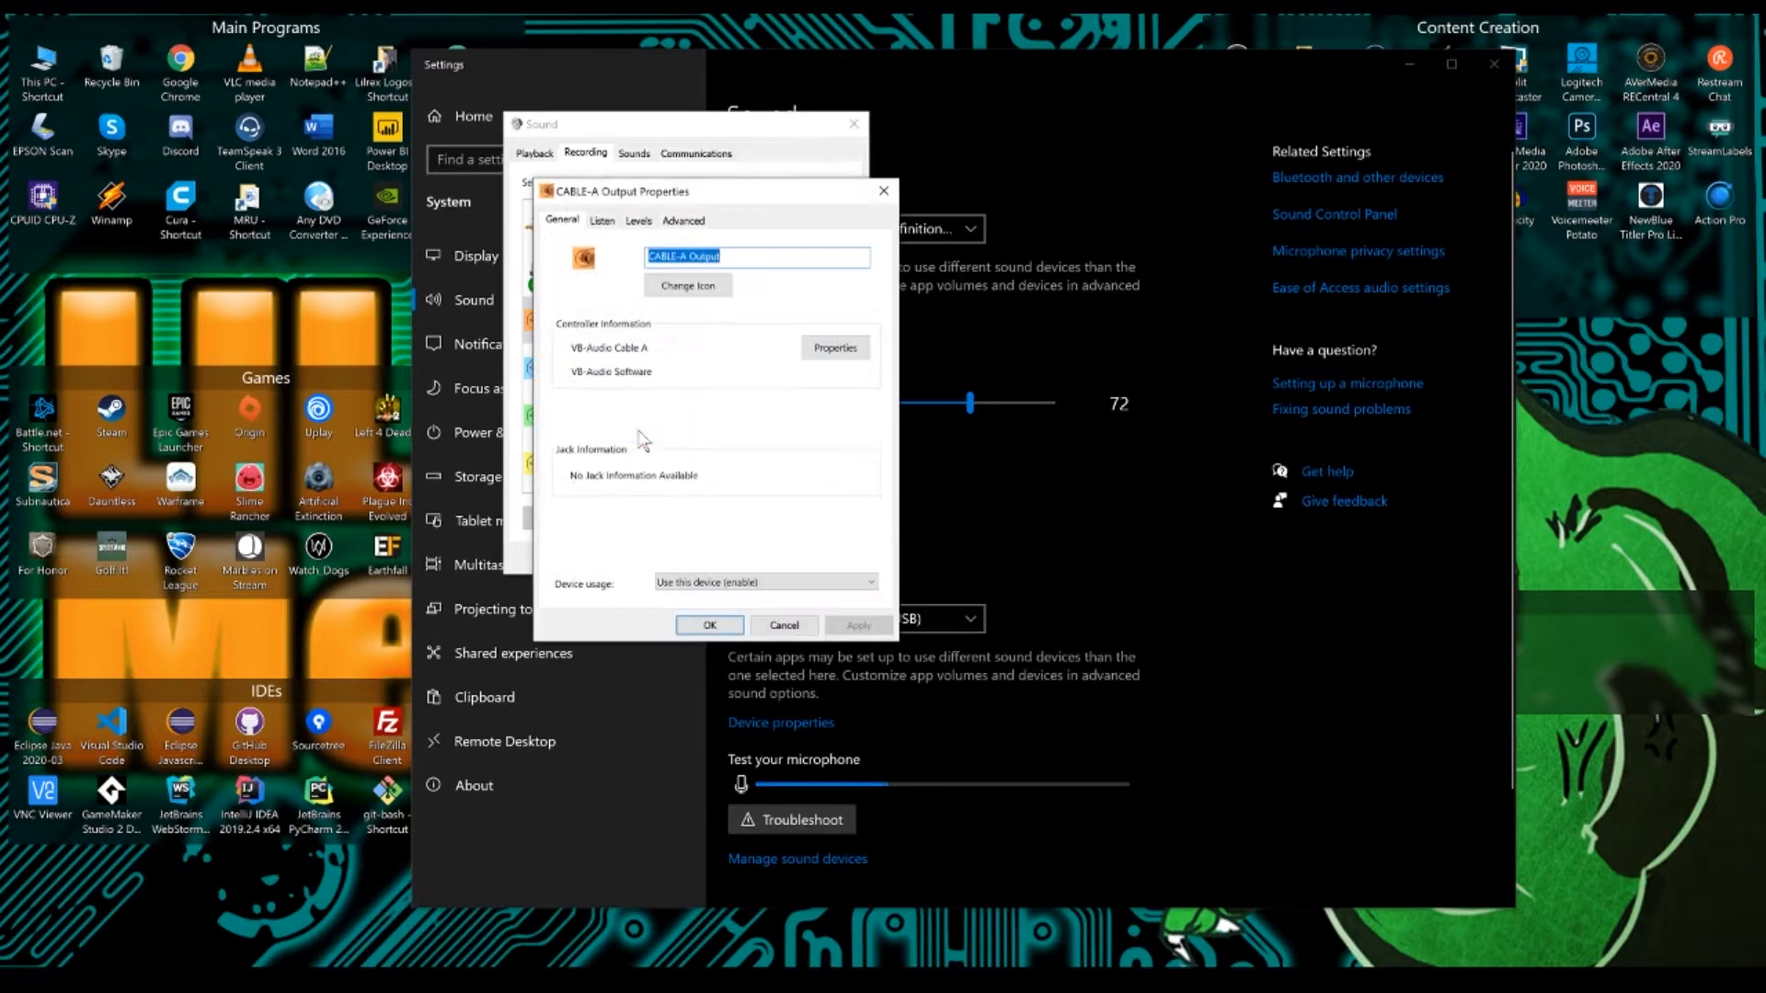
left_click(603, 221)
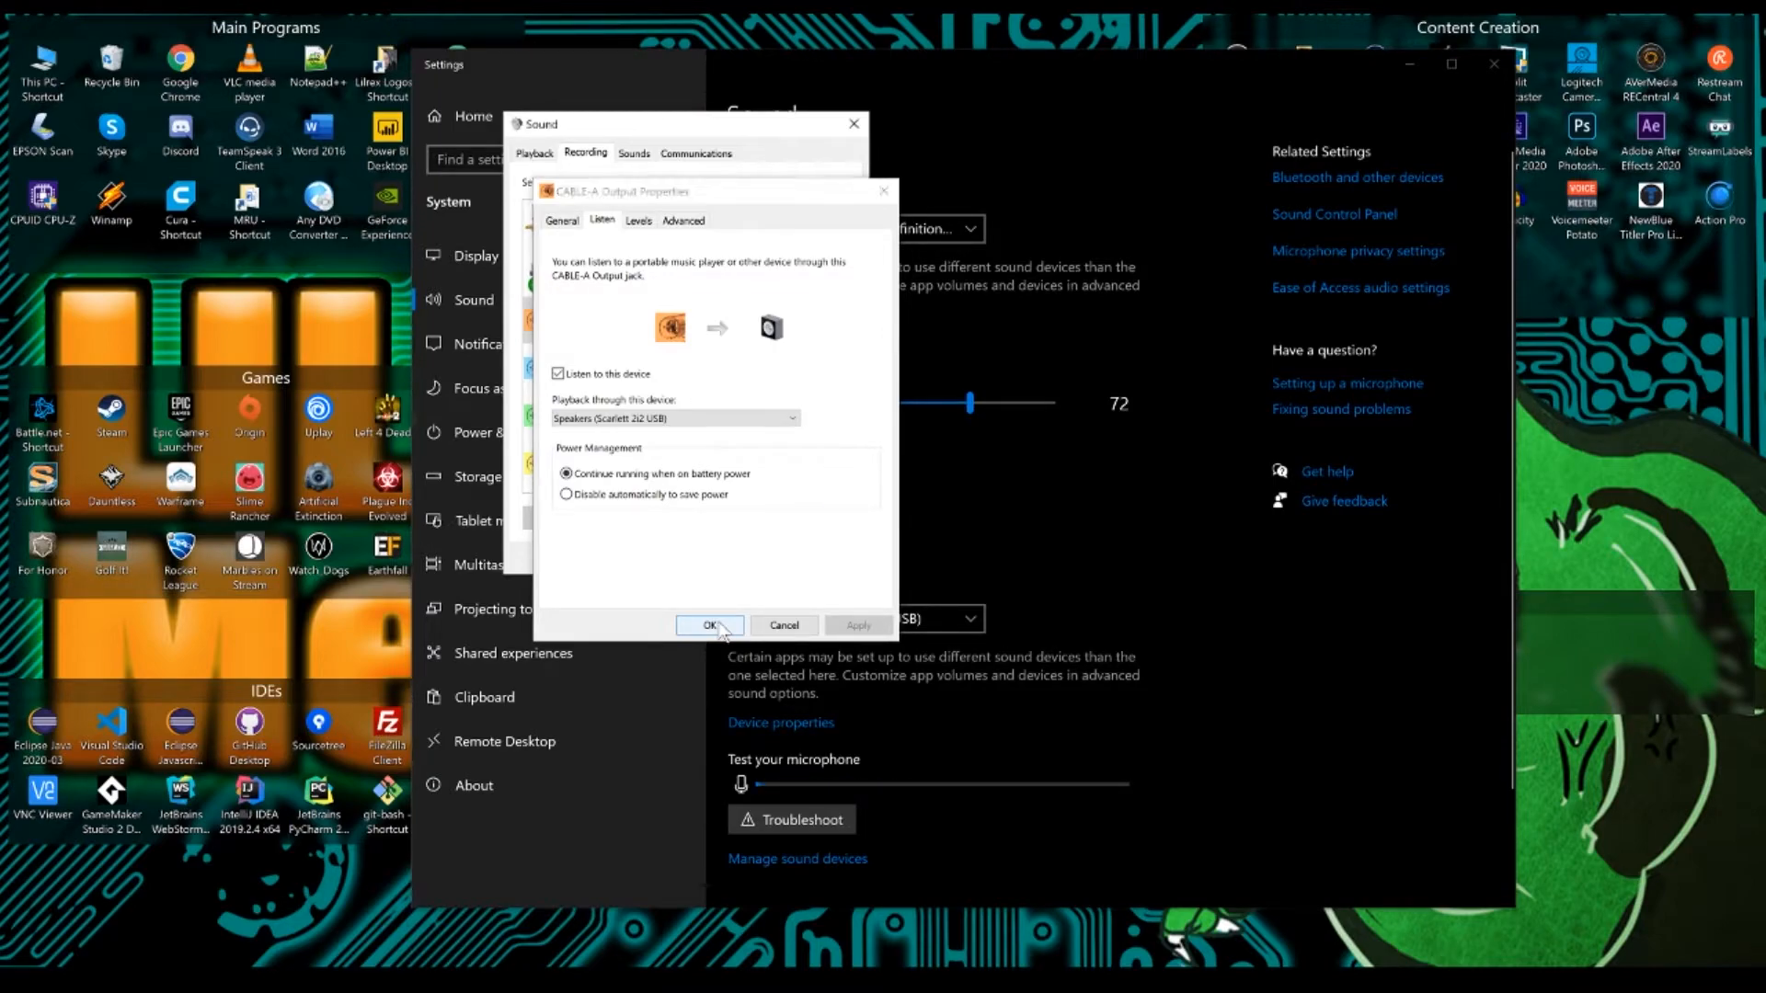
left_click(710, 626)
left_click(679, 559)
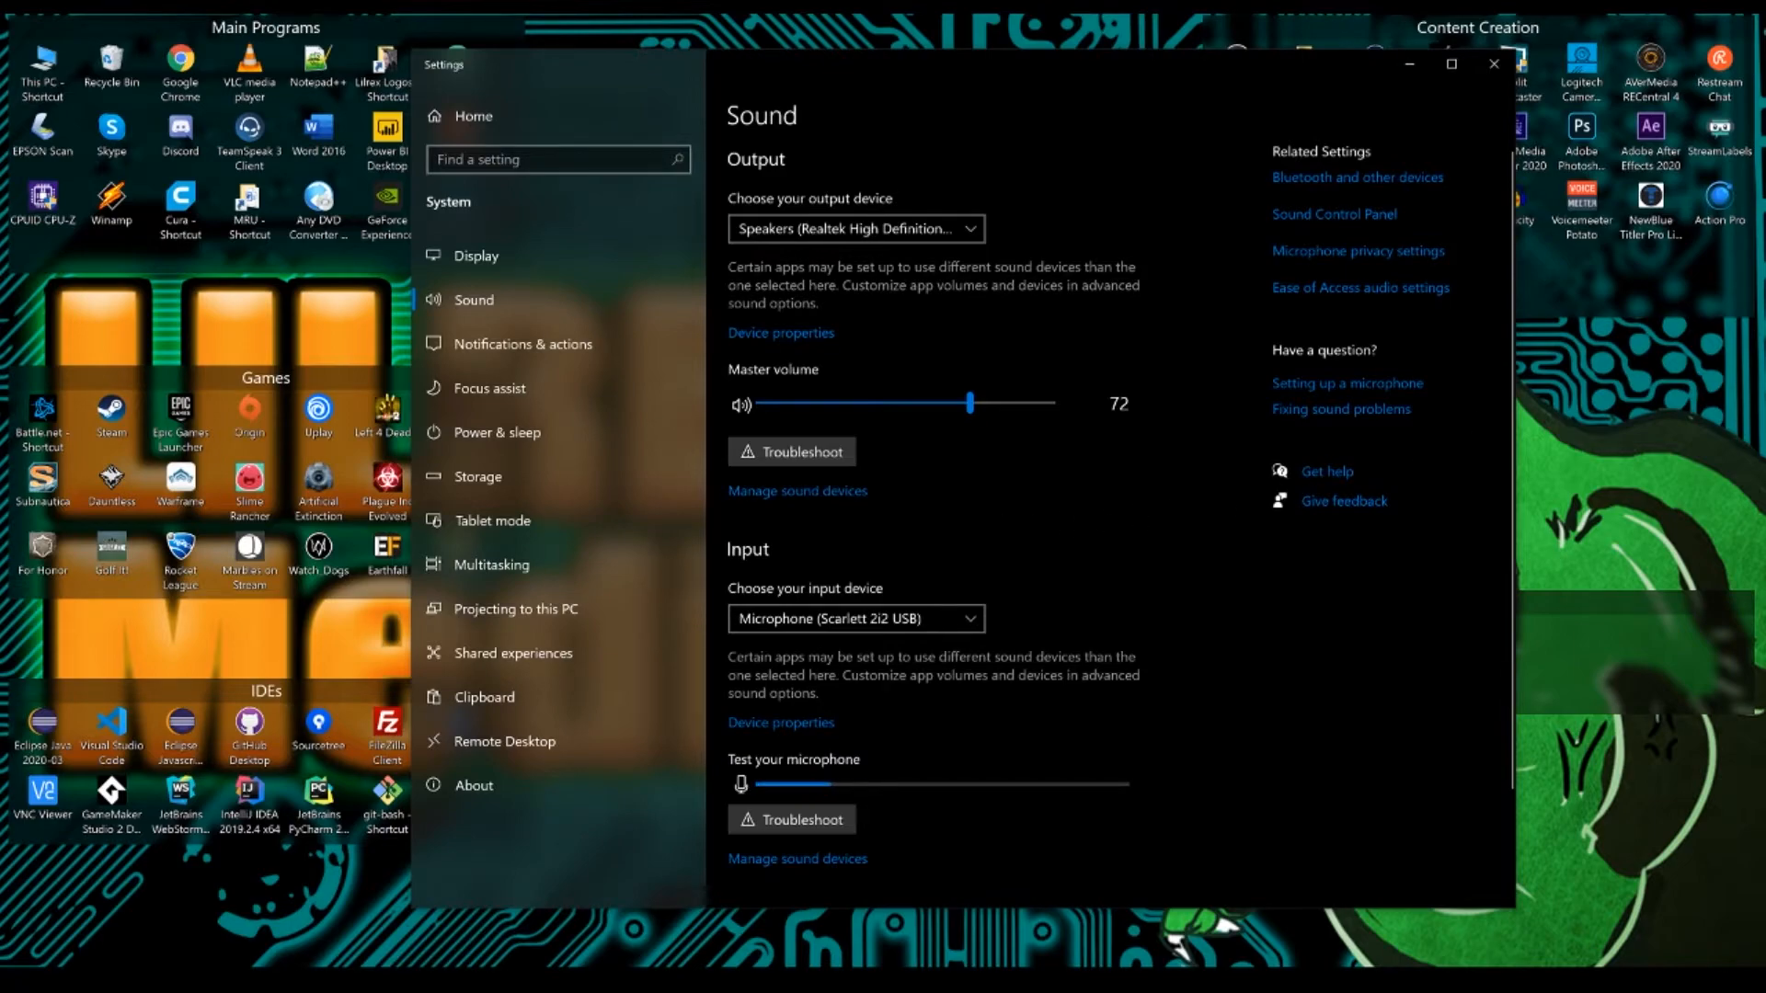
Step: Switch to Discord and set its voice output device to CABLE-A Input (VB-Audio Cable A)
left_click_drag(1765, 114, 822, 97)
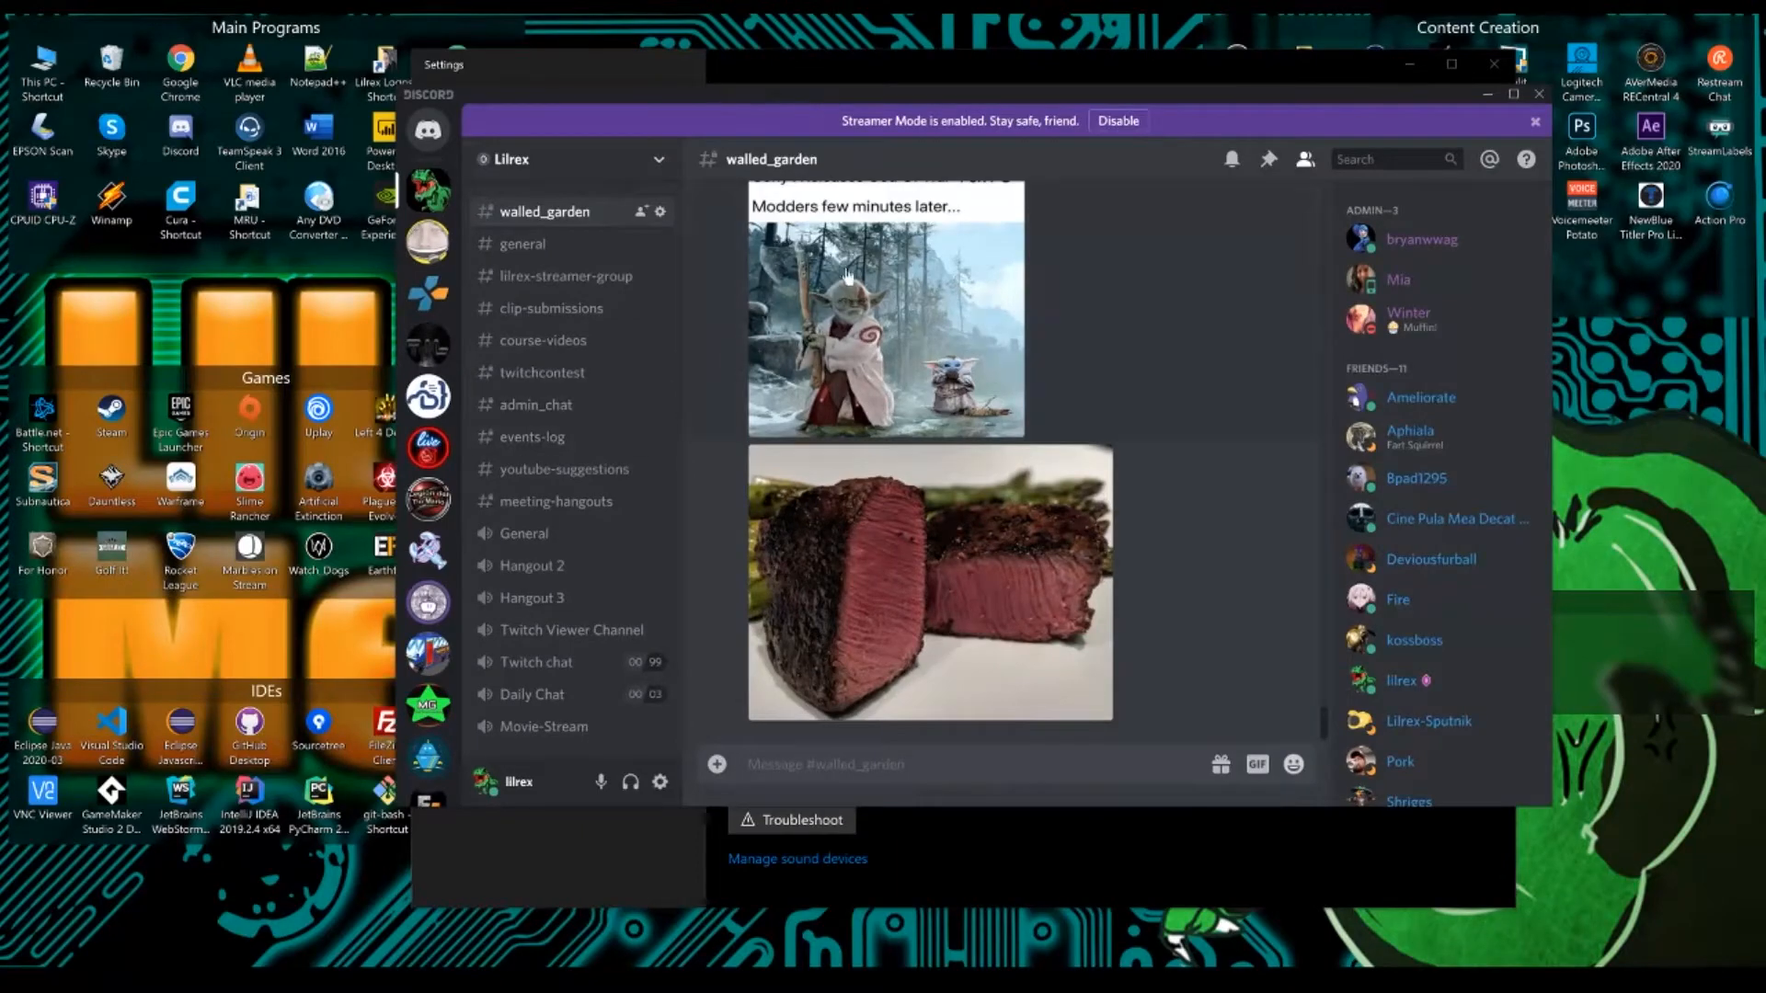
left_click(657, 797)
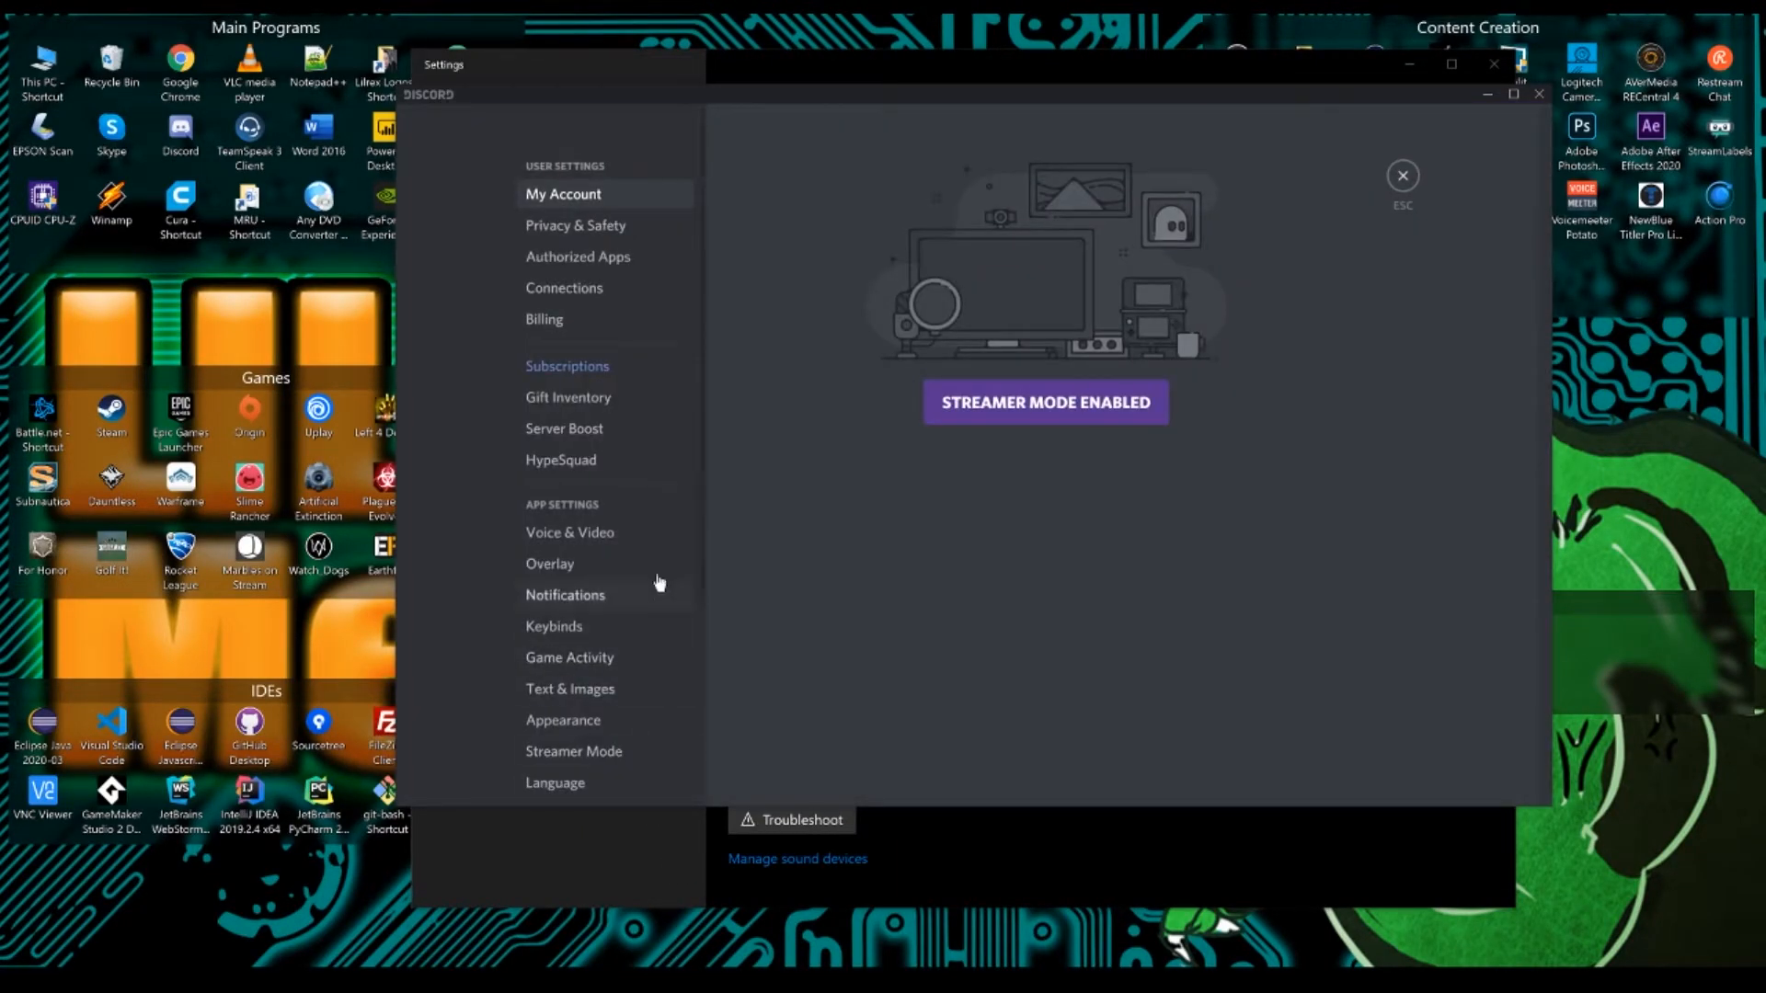
left_click(619, 539)
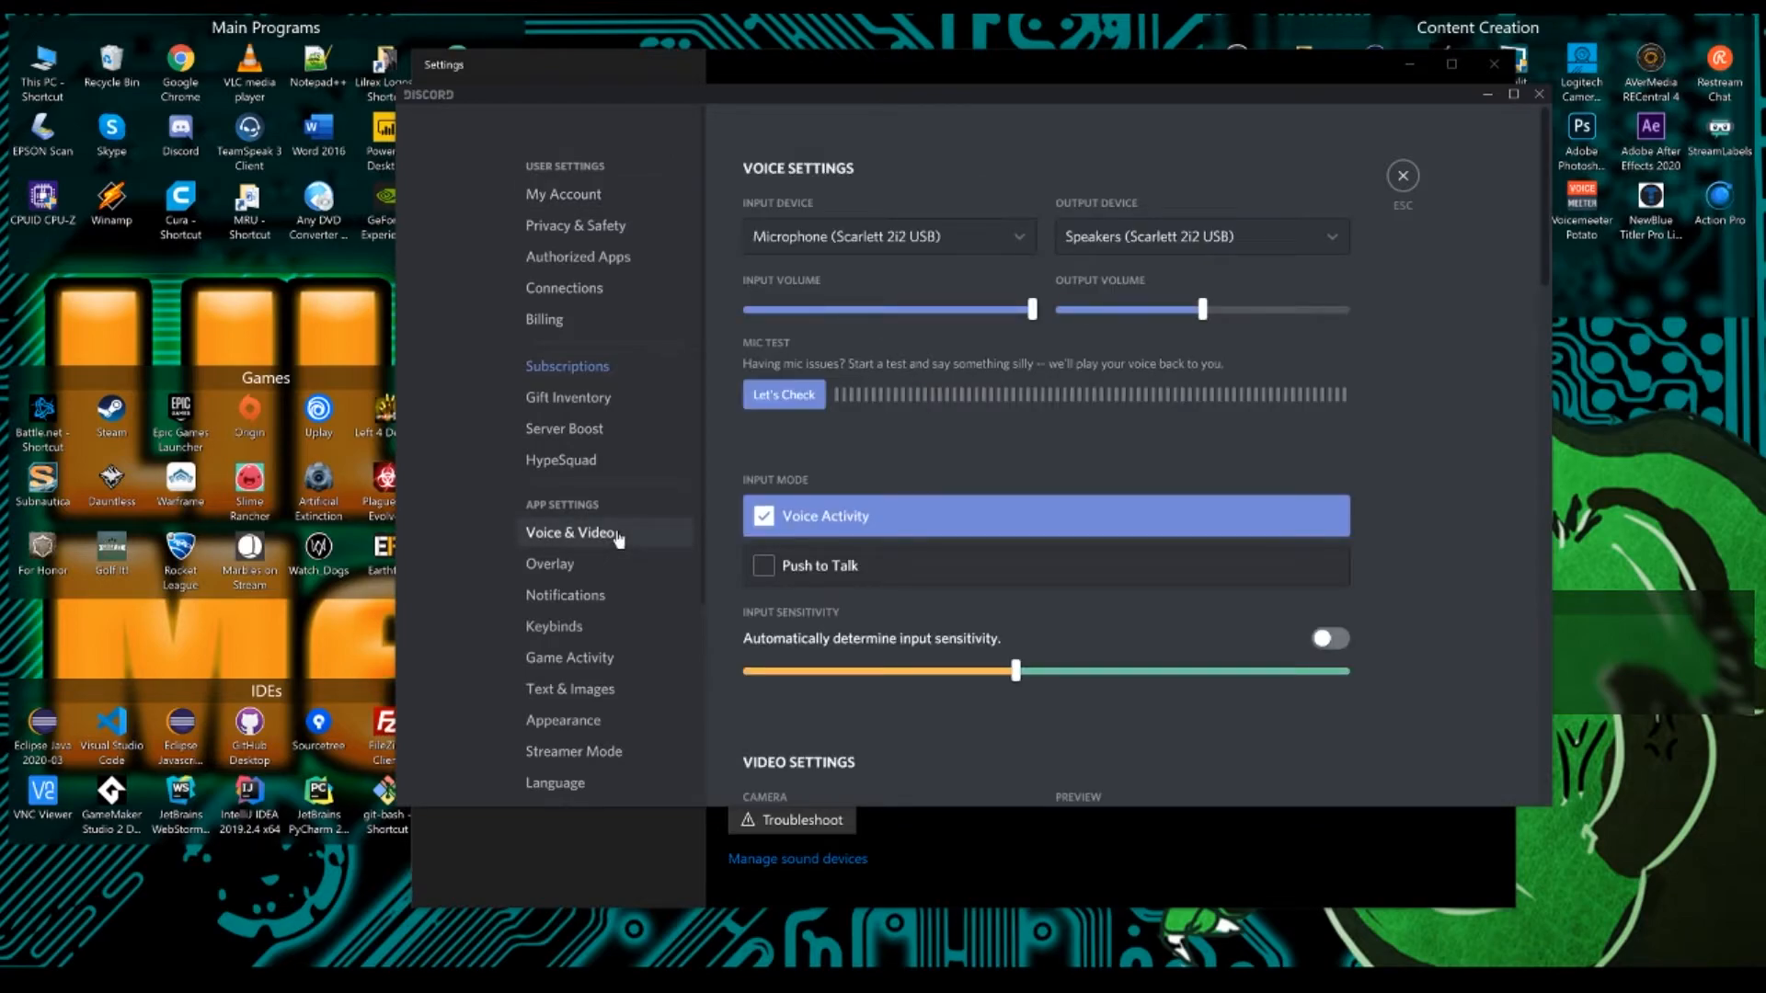
left_click(1148, 241)
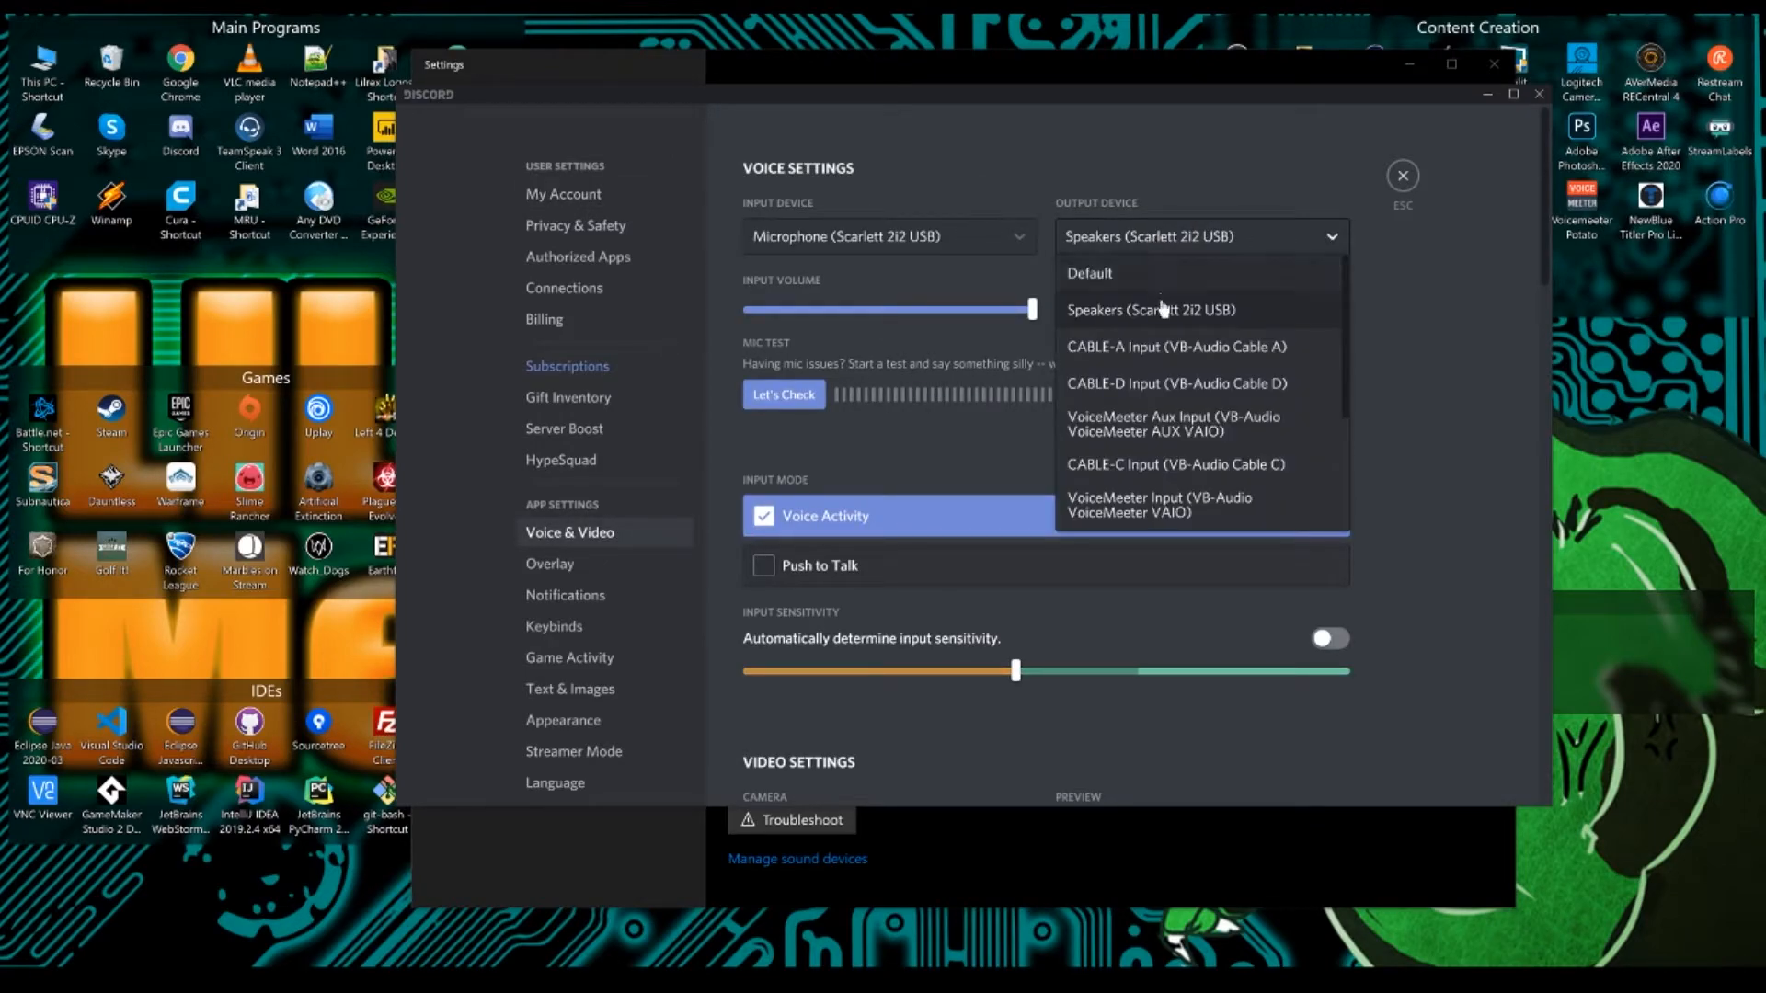
left_click(1170, 349)
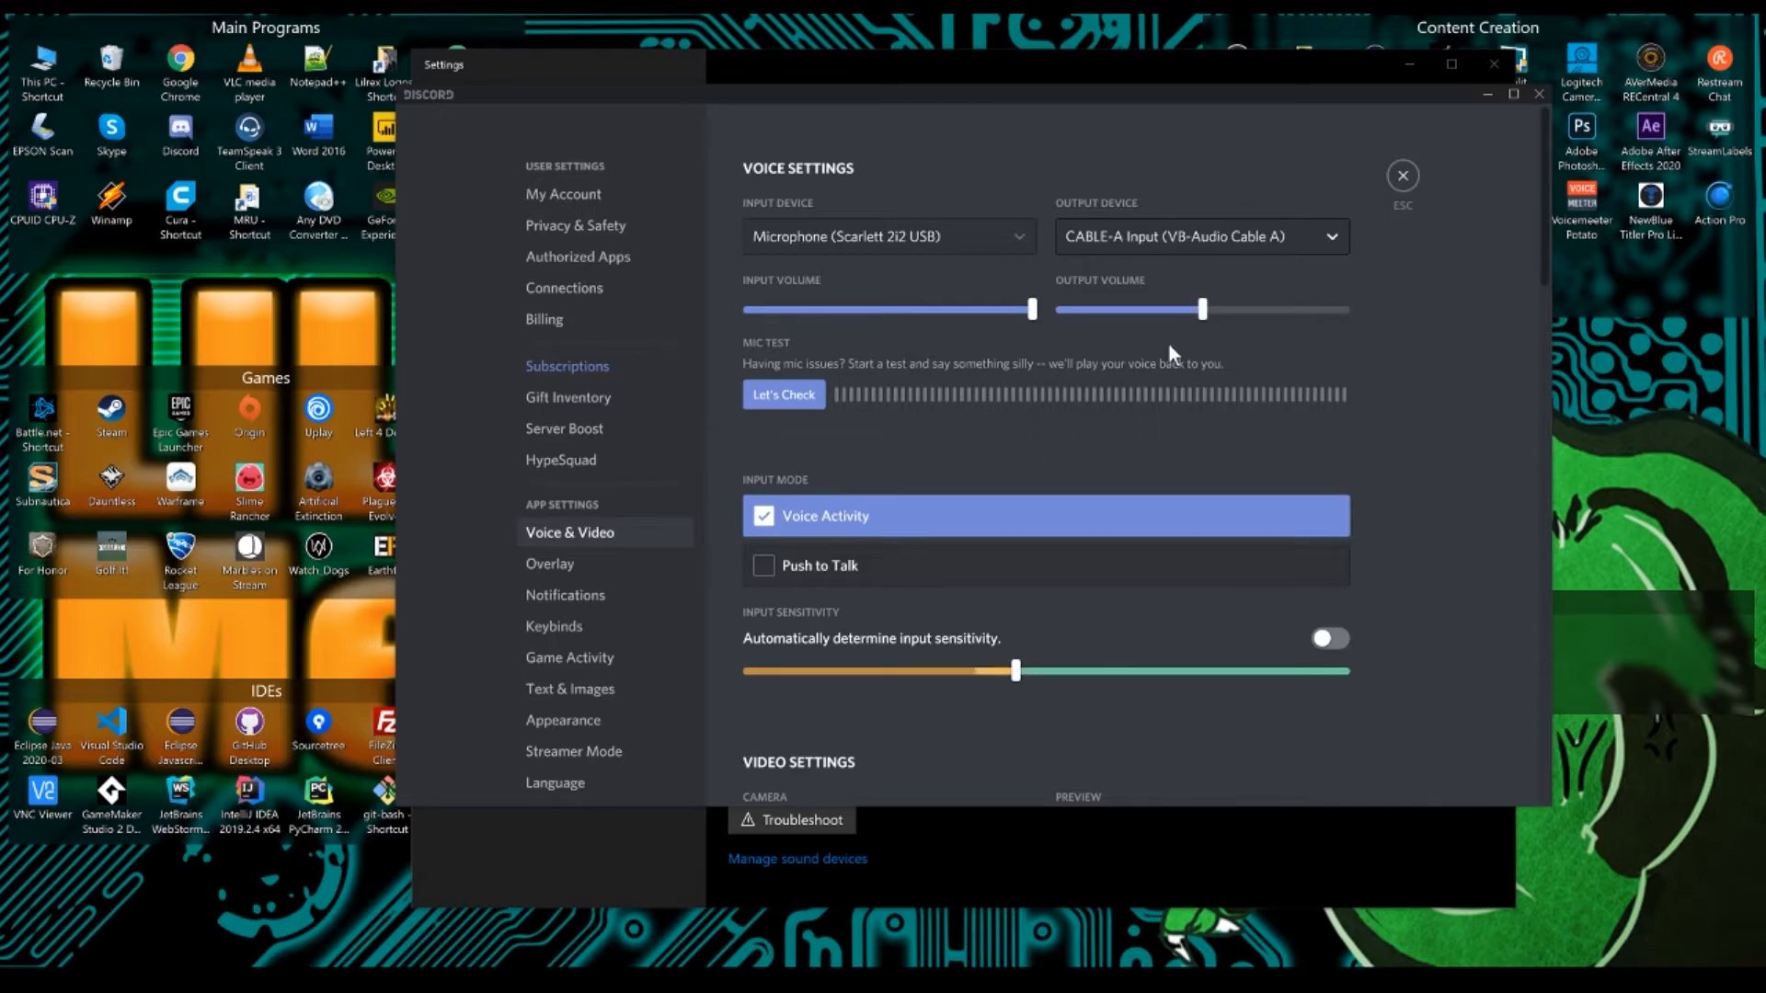
left_click(1404, 180)
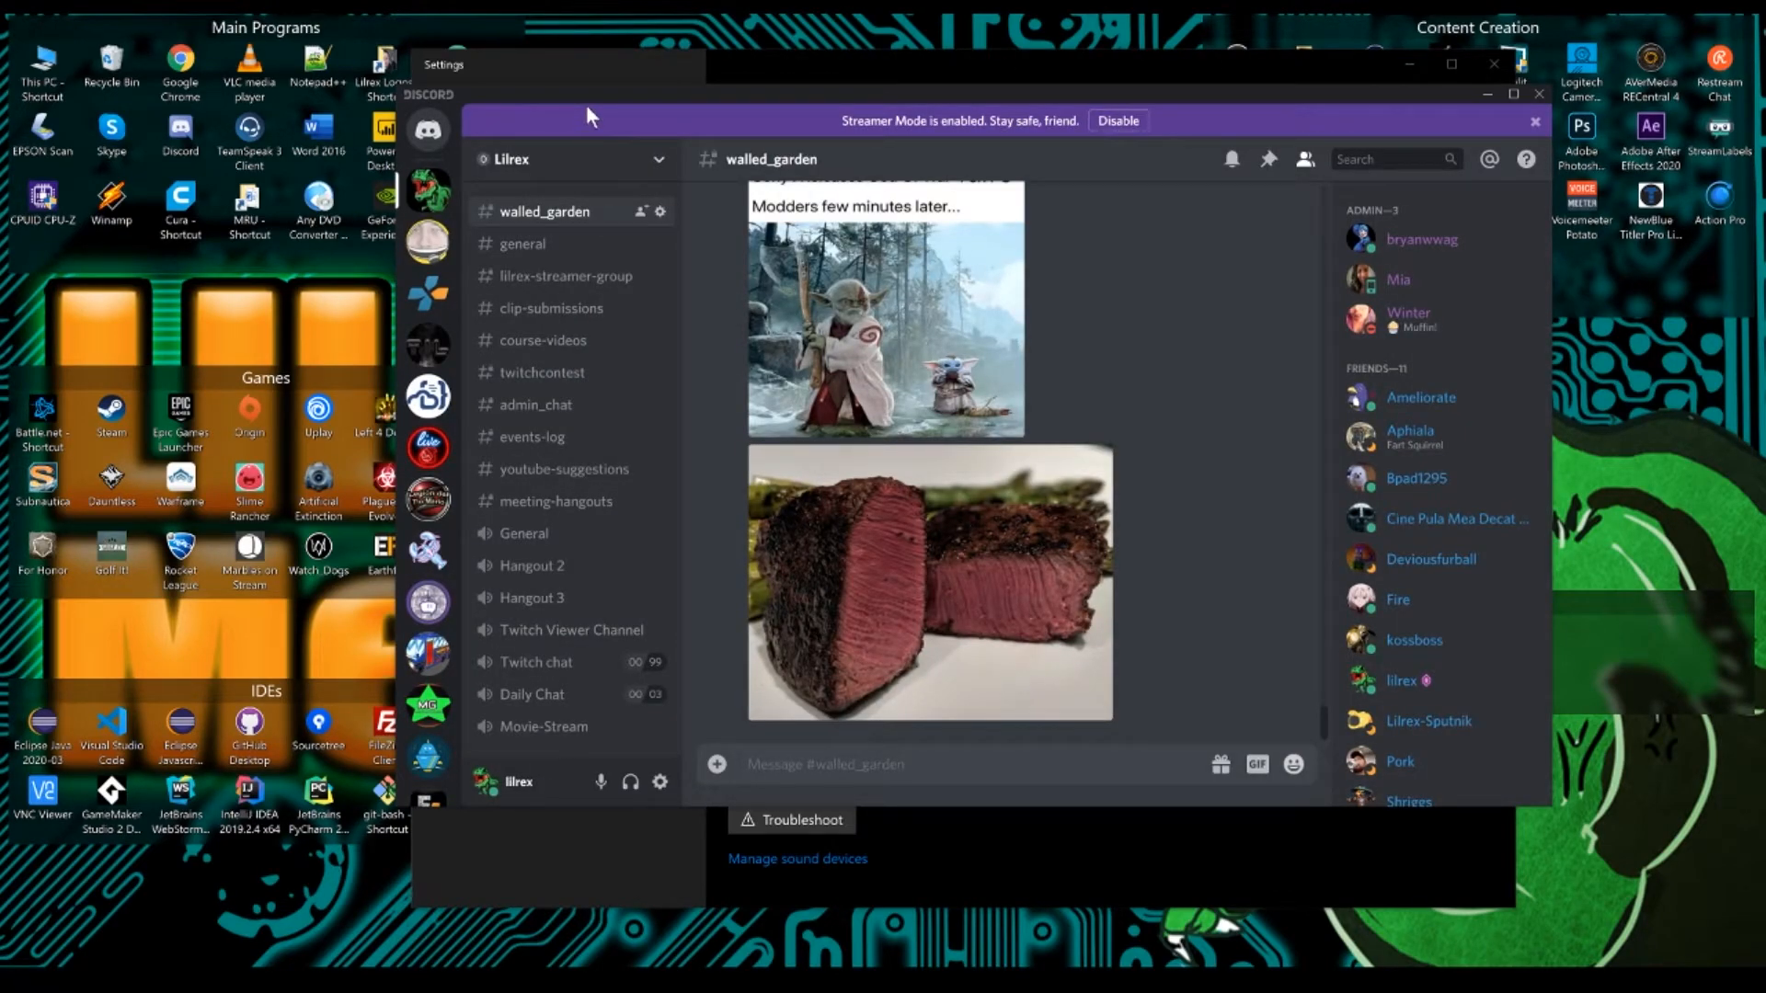
left_click(714, 83)
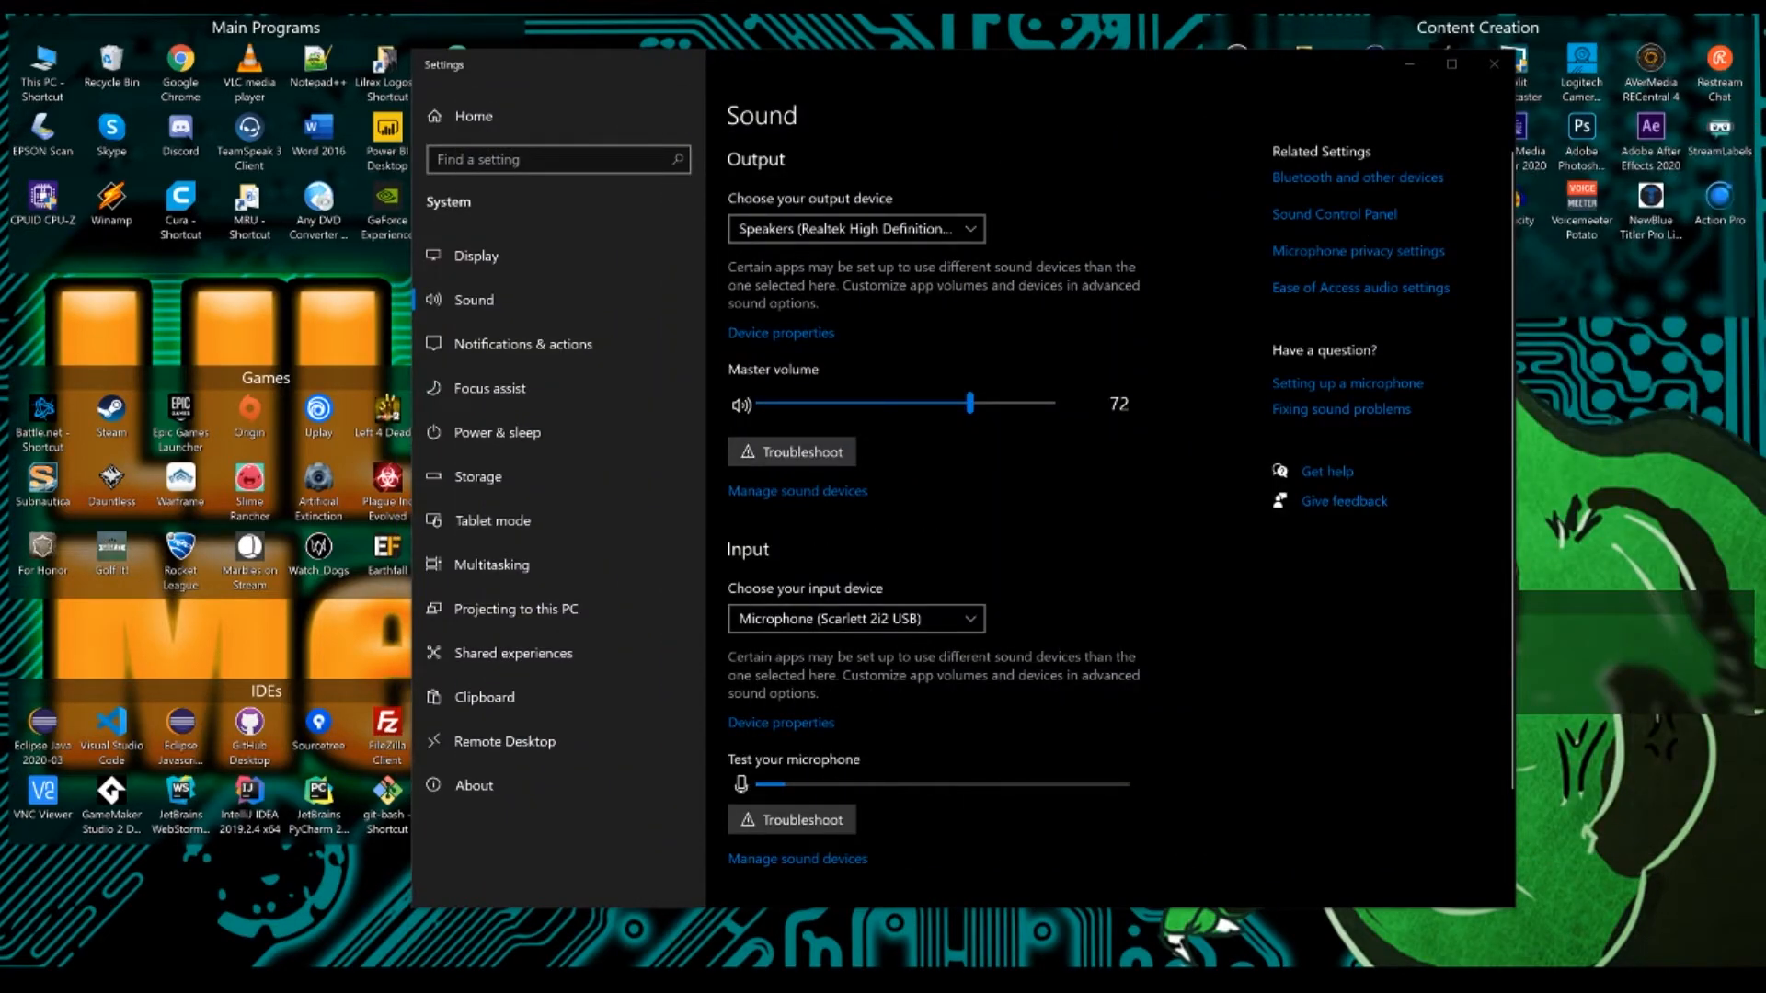
Step: Switch to OBS Studio and set Desktop Audio to CABLE-D Input (VB-Audio Cable D) in its enlarged audio settings
left_click_drag(1764, 165, 437, 103)
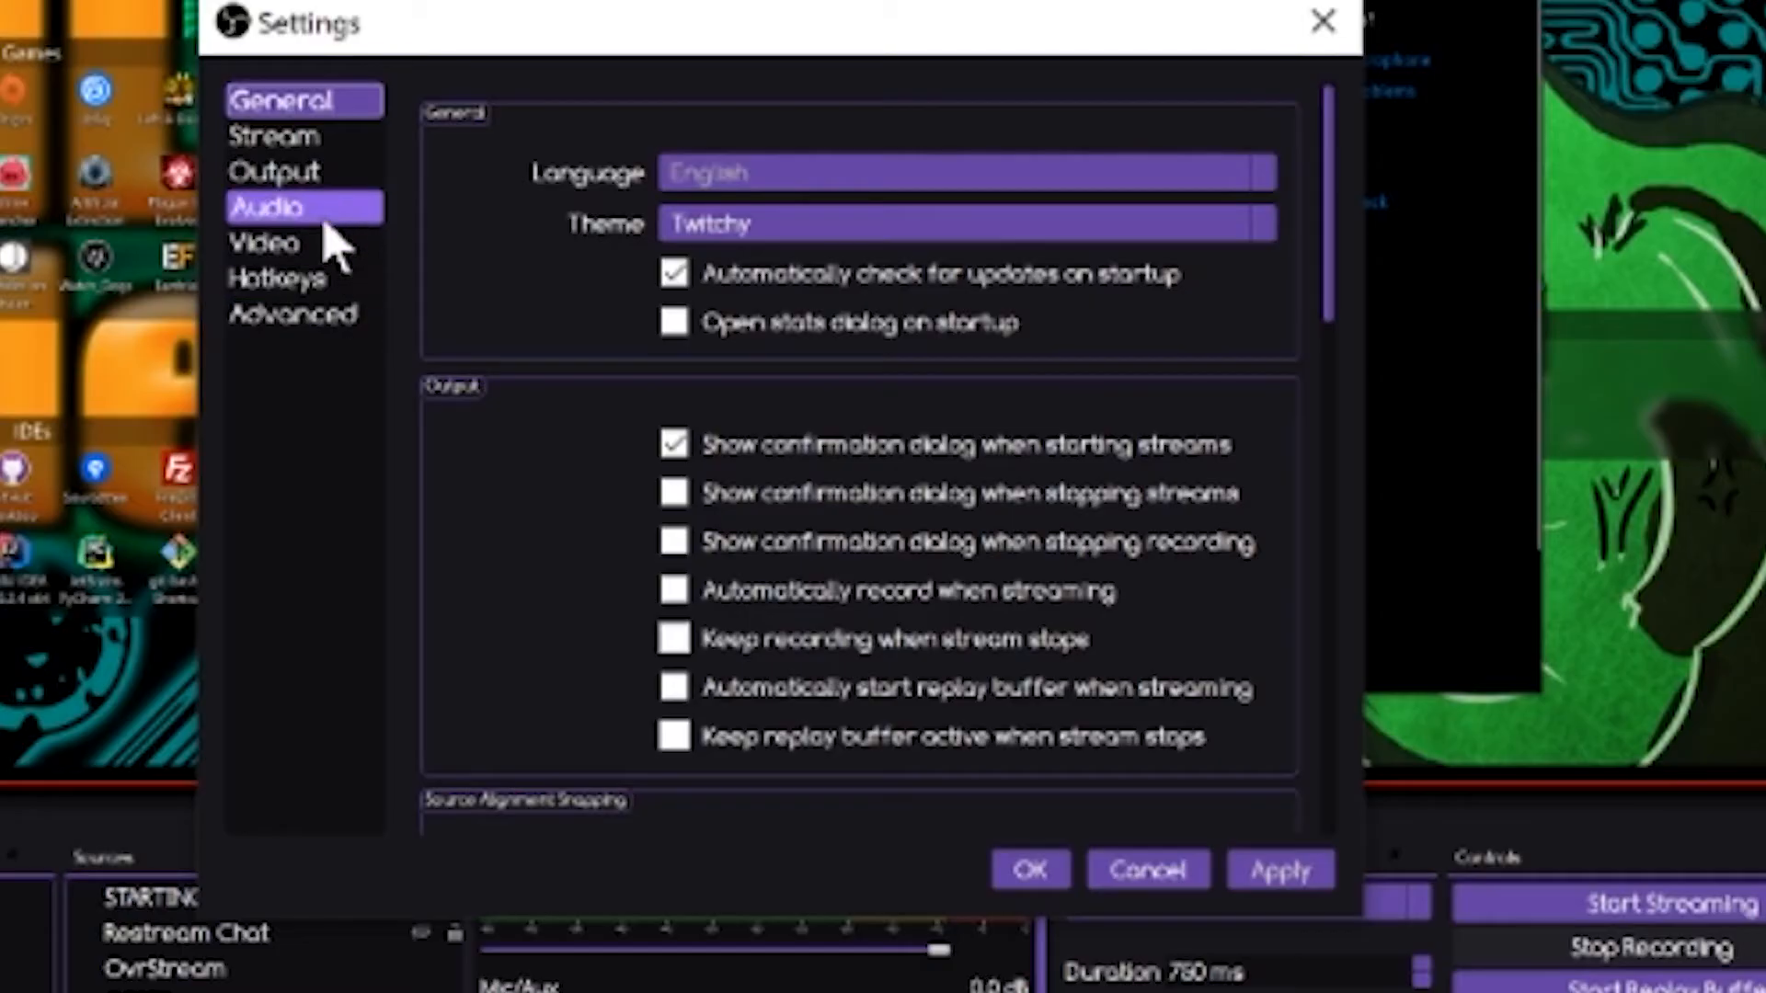
left_click(313, 213)
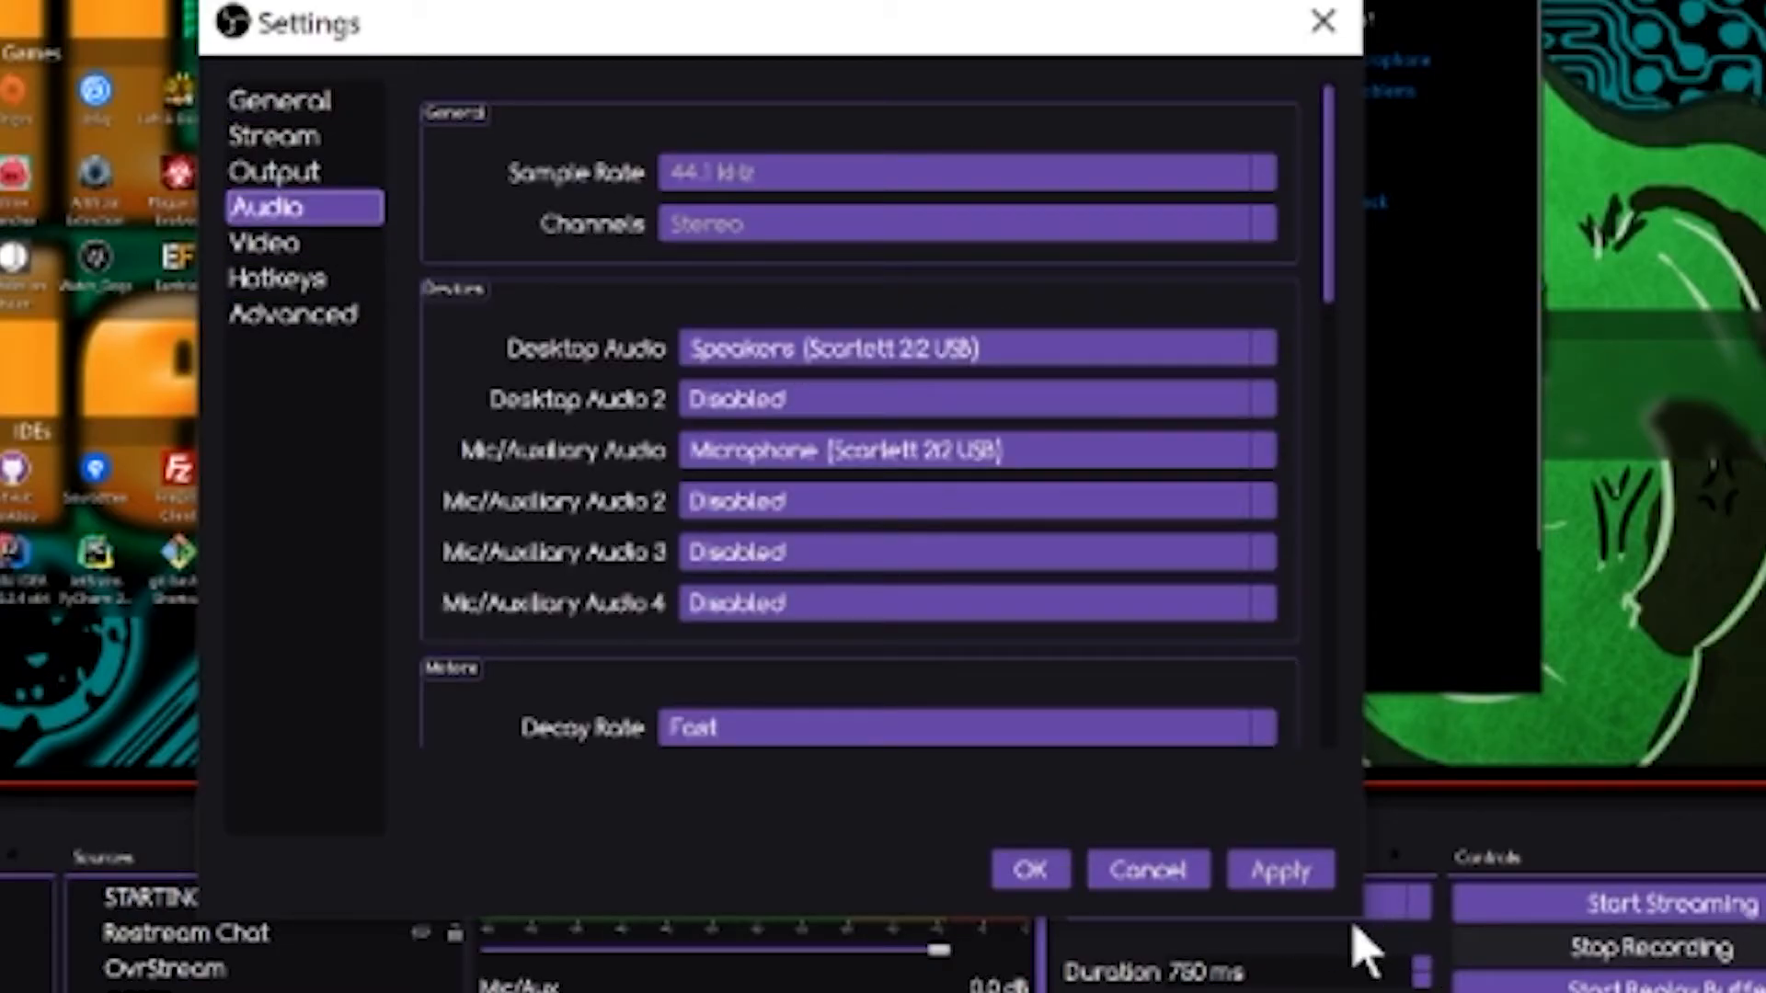
left_click_drag(1332, 917, 1761, 988)
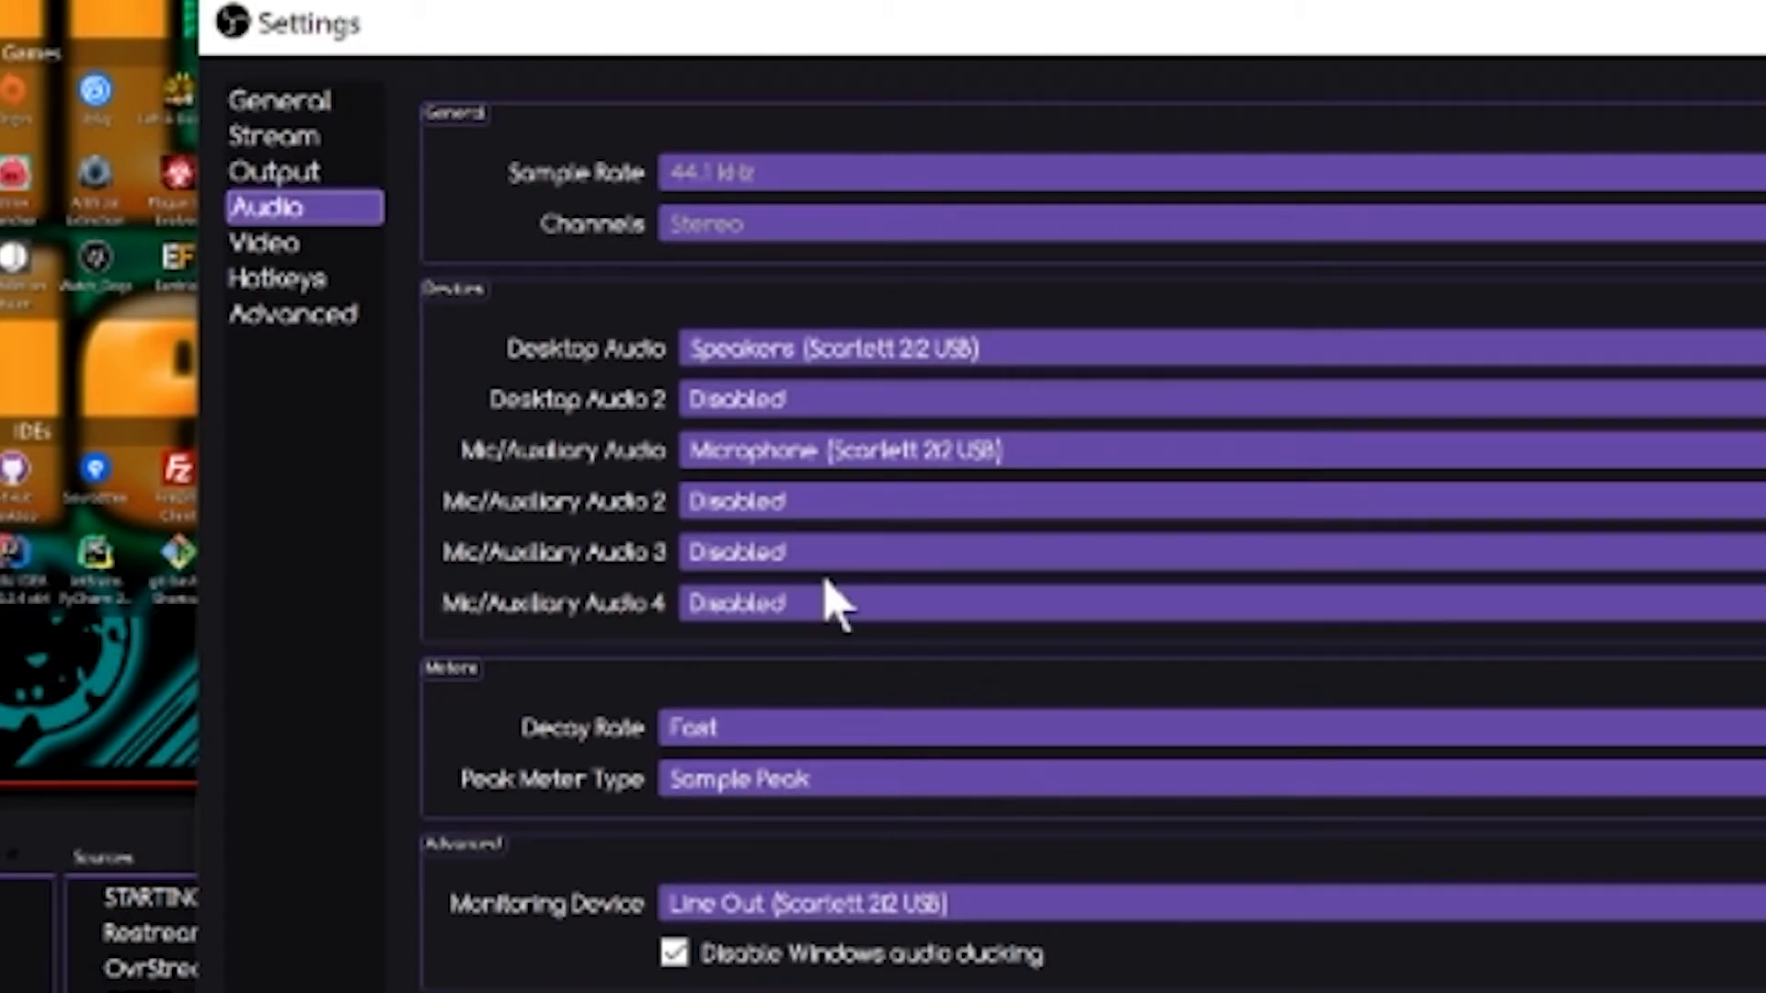
left_click(771, 358)
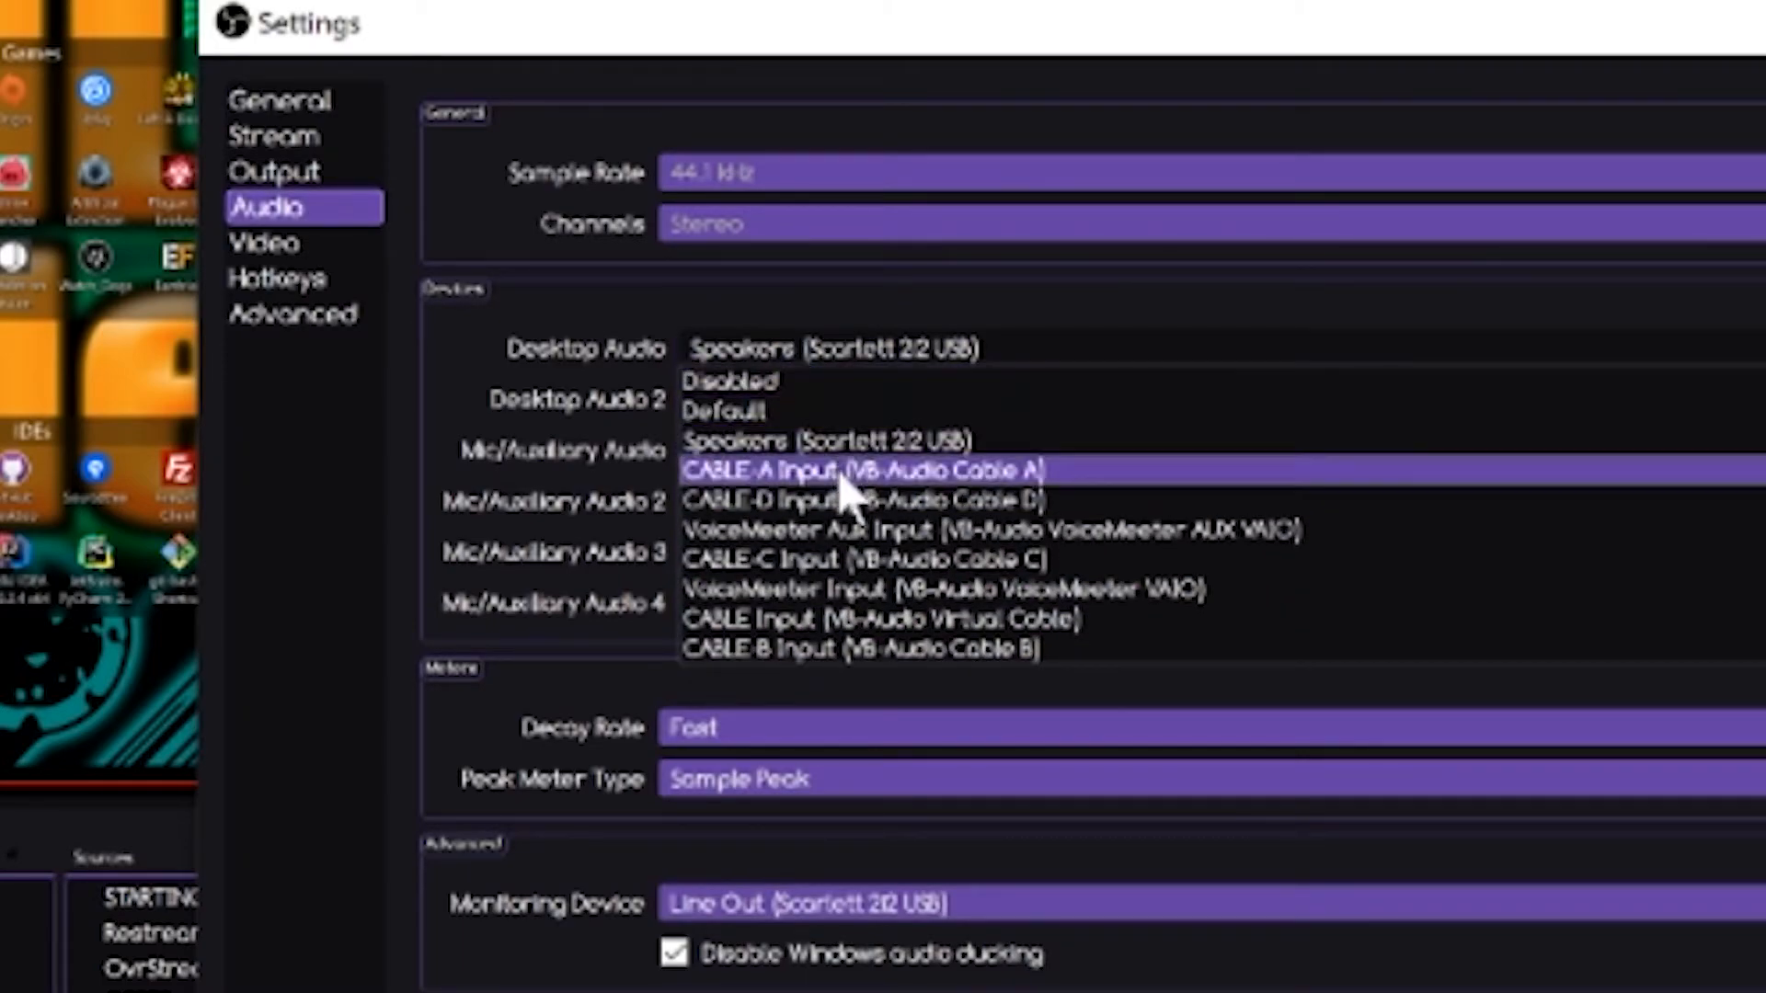
left_click(884, 506)
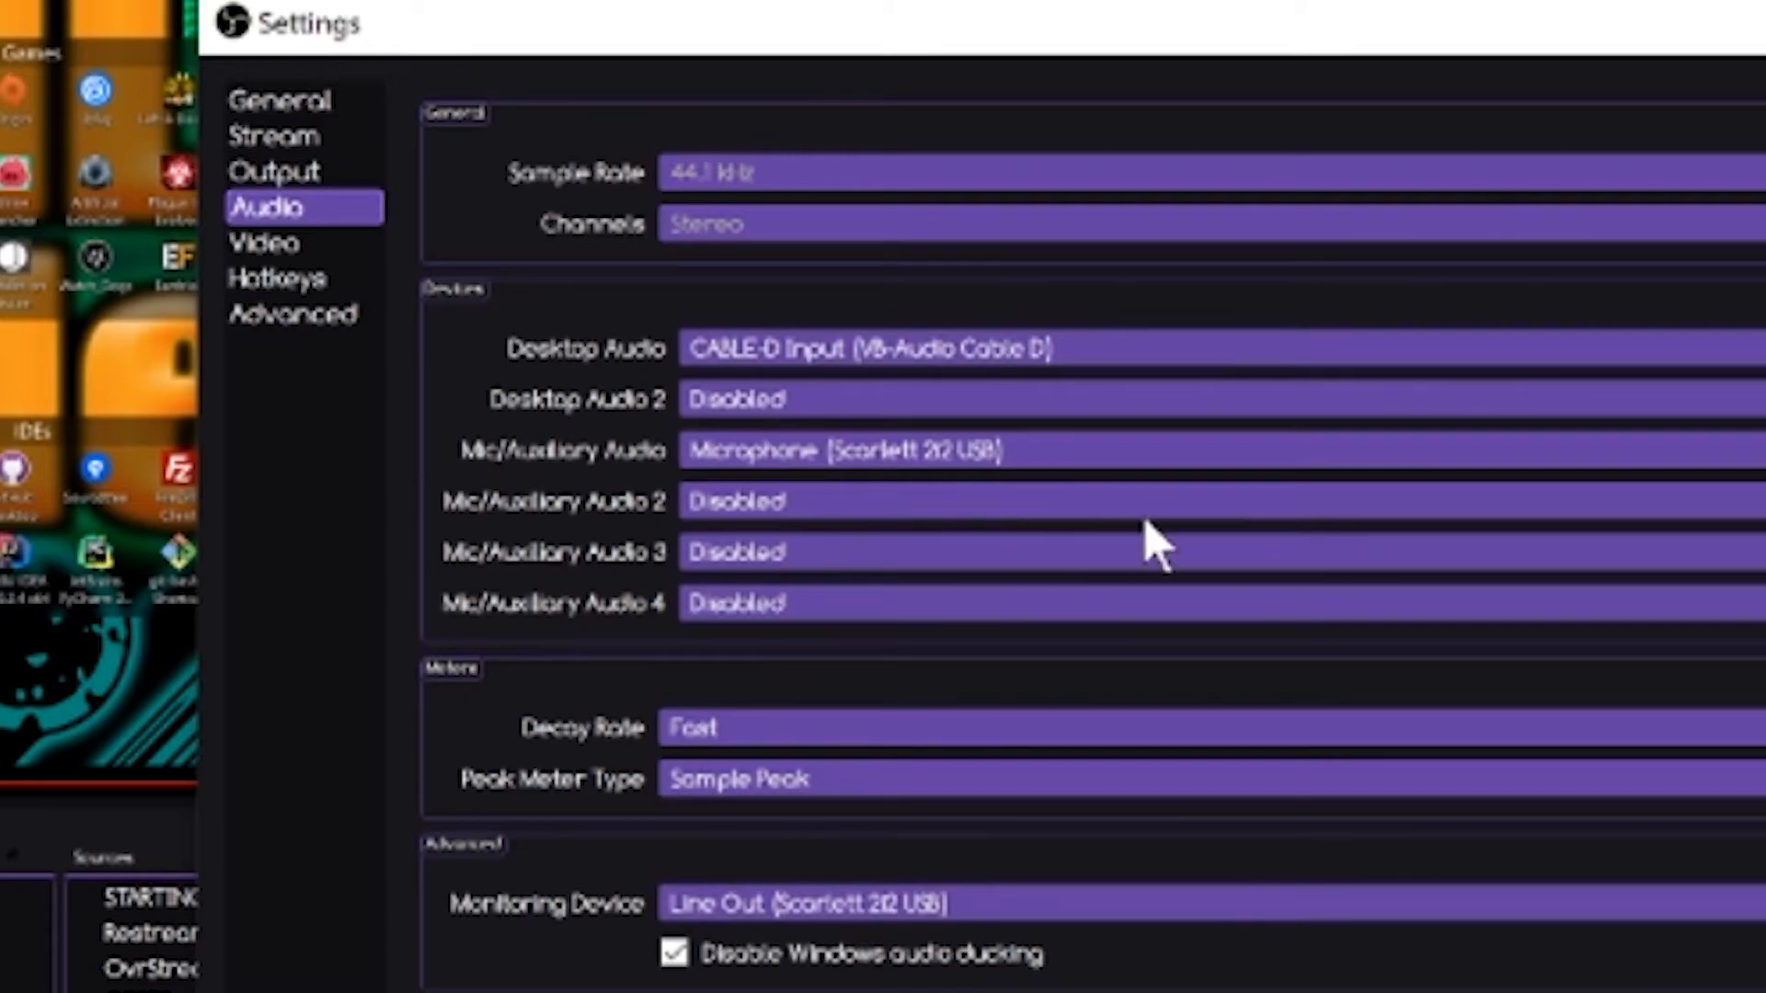